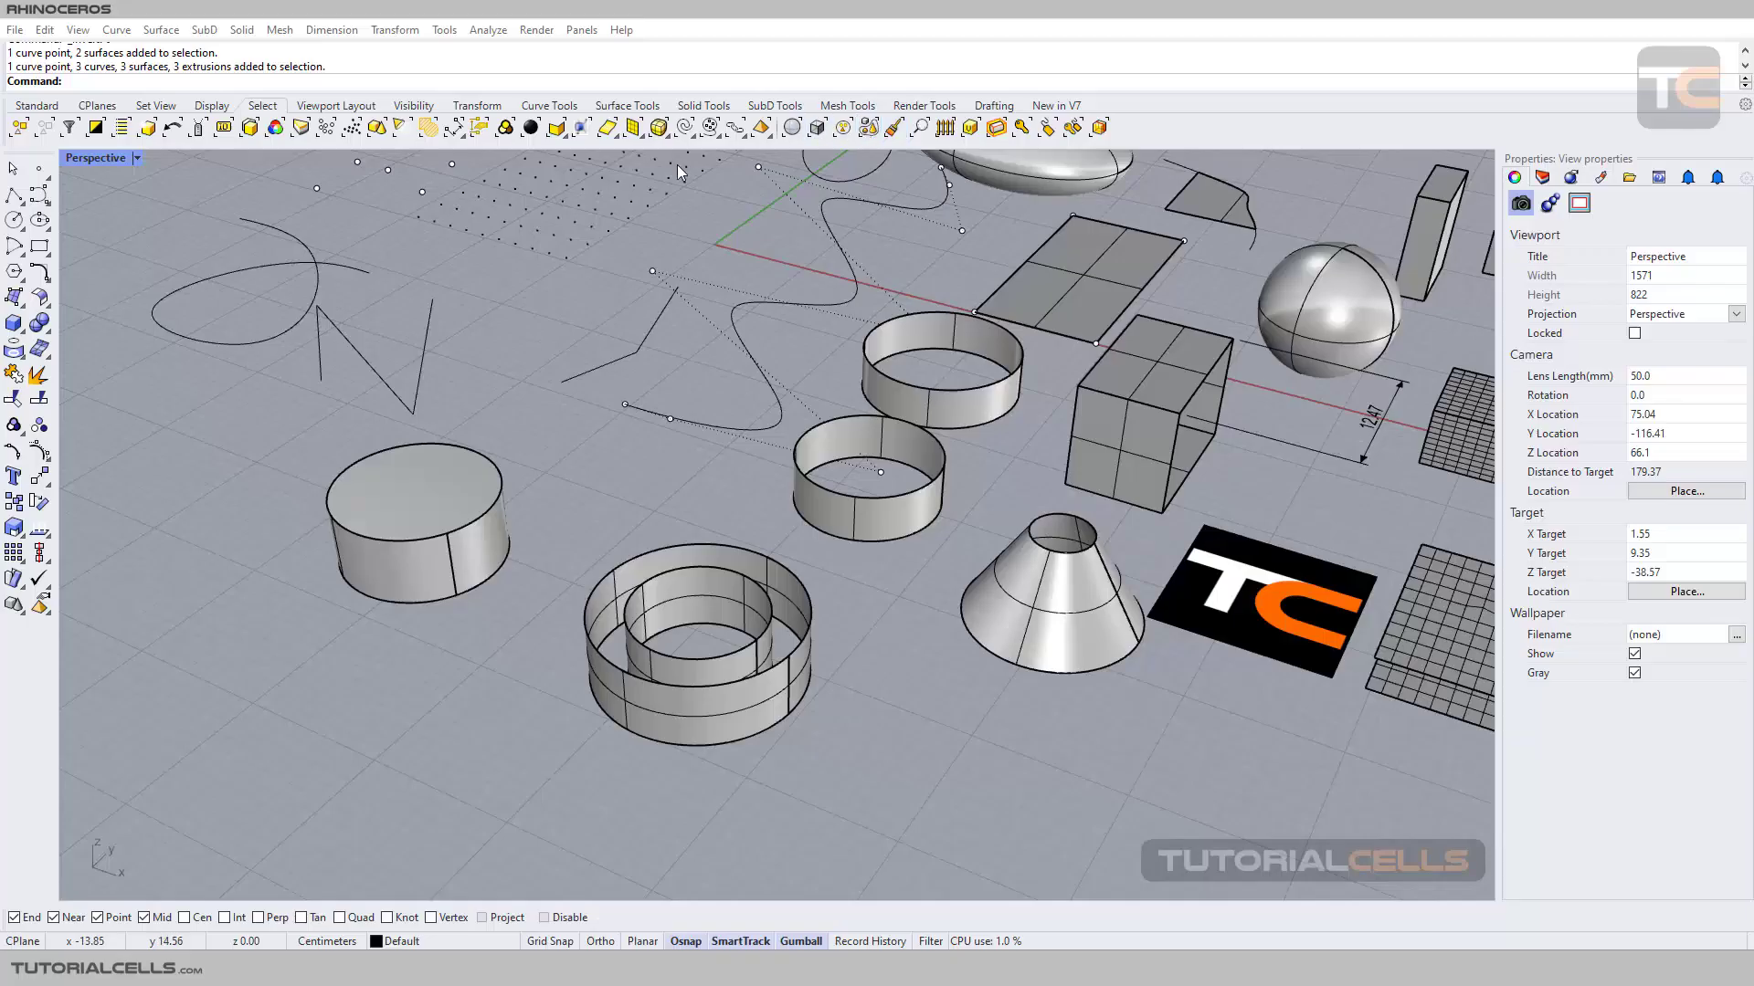
- Switch from the Standard to the Select toolbar and pan the perspective view to recenter all sample objects
{"action": "left_click", "coordinate": [37, 107]}
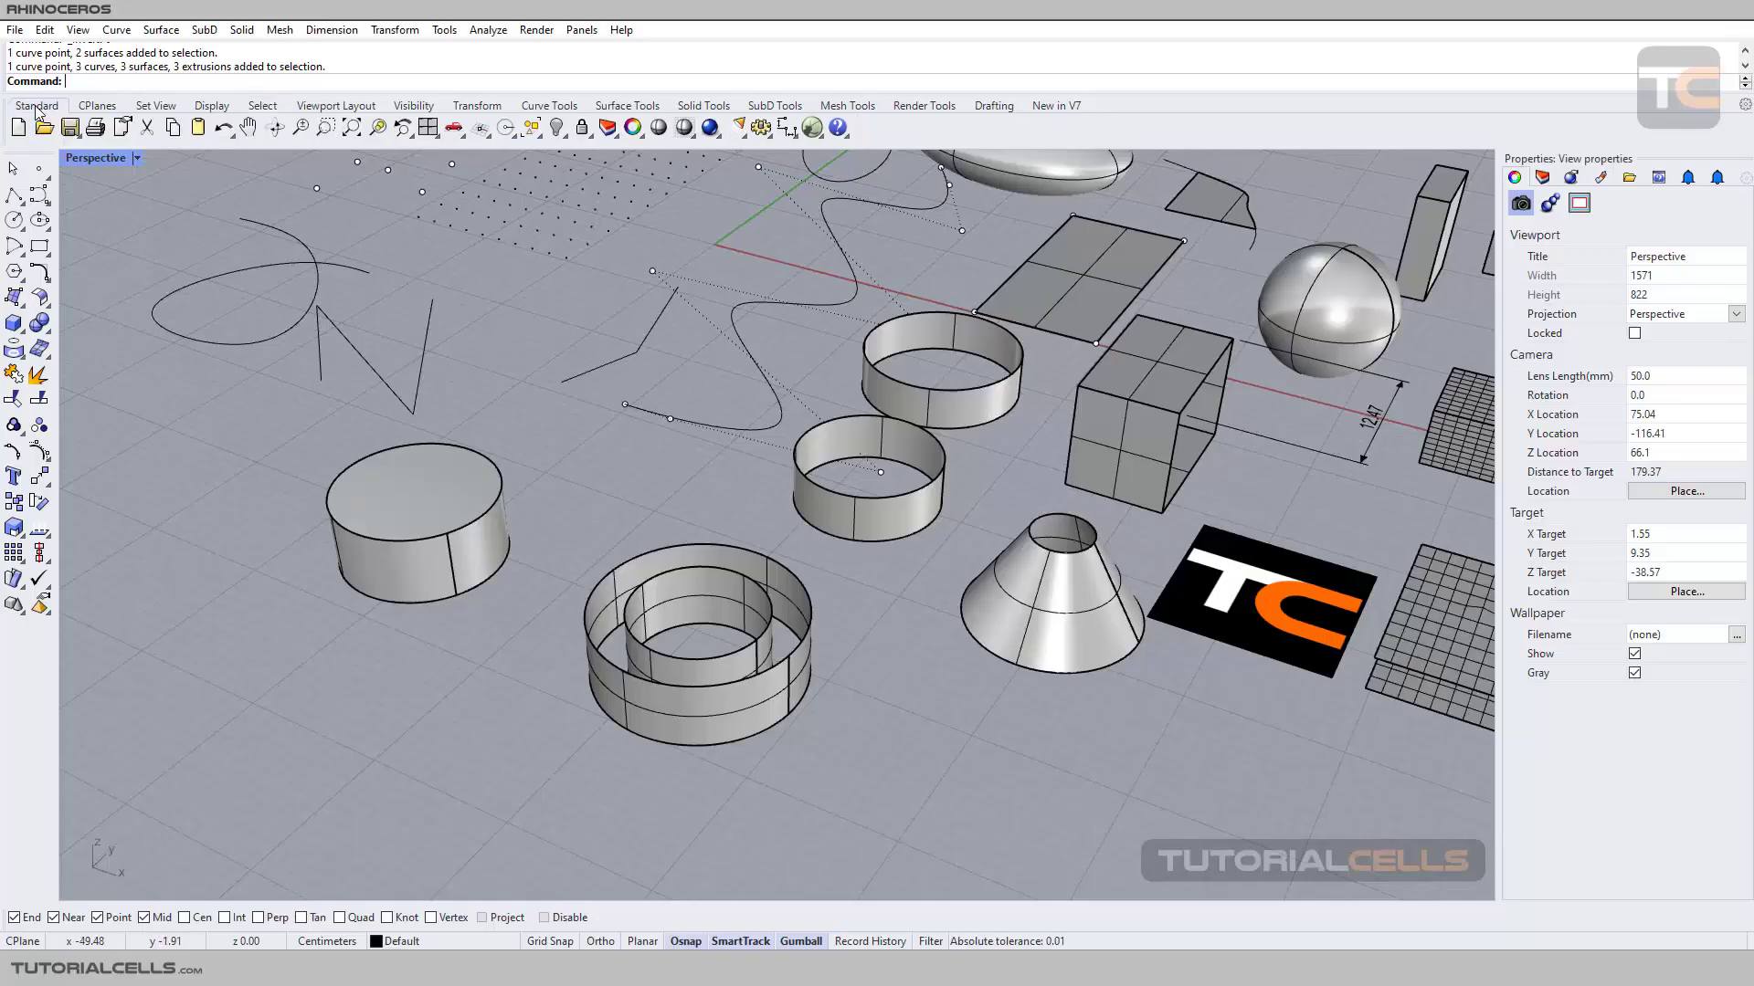
{"action": "left_click", "coordinate": [263, 107]}
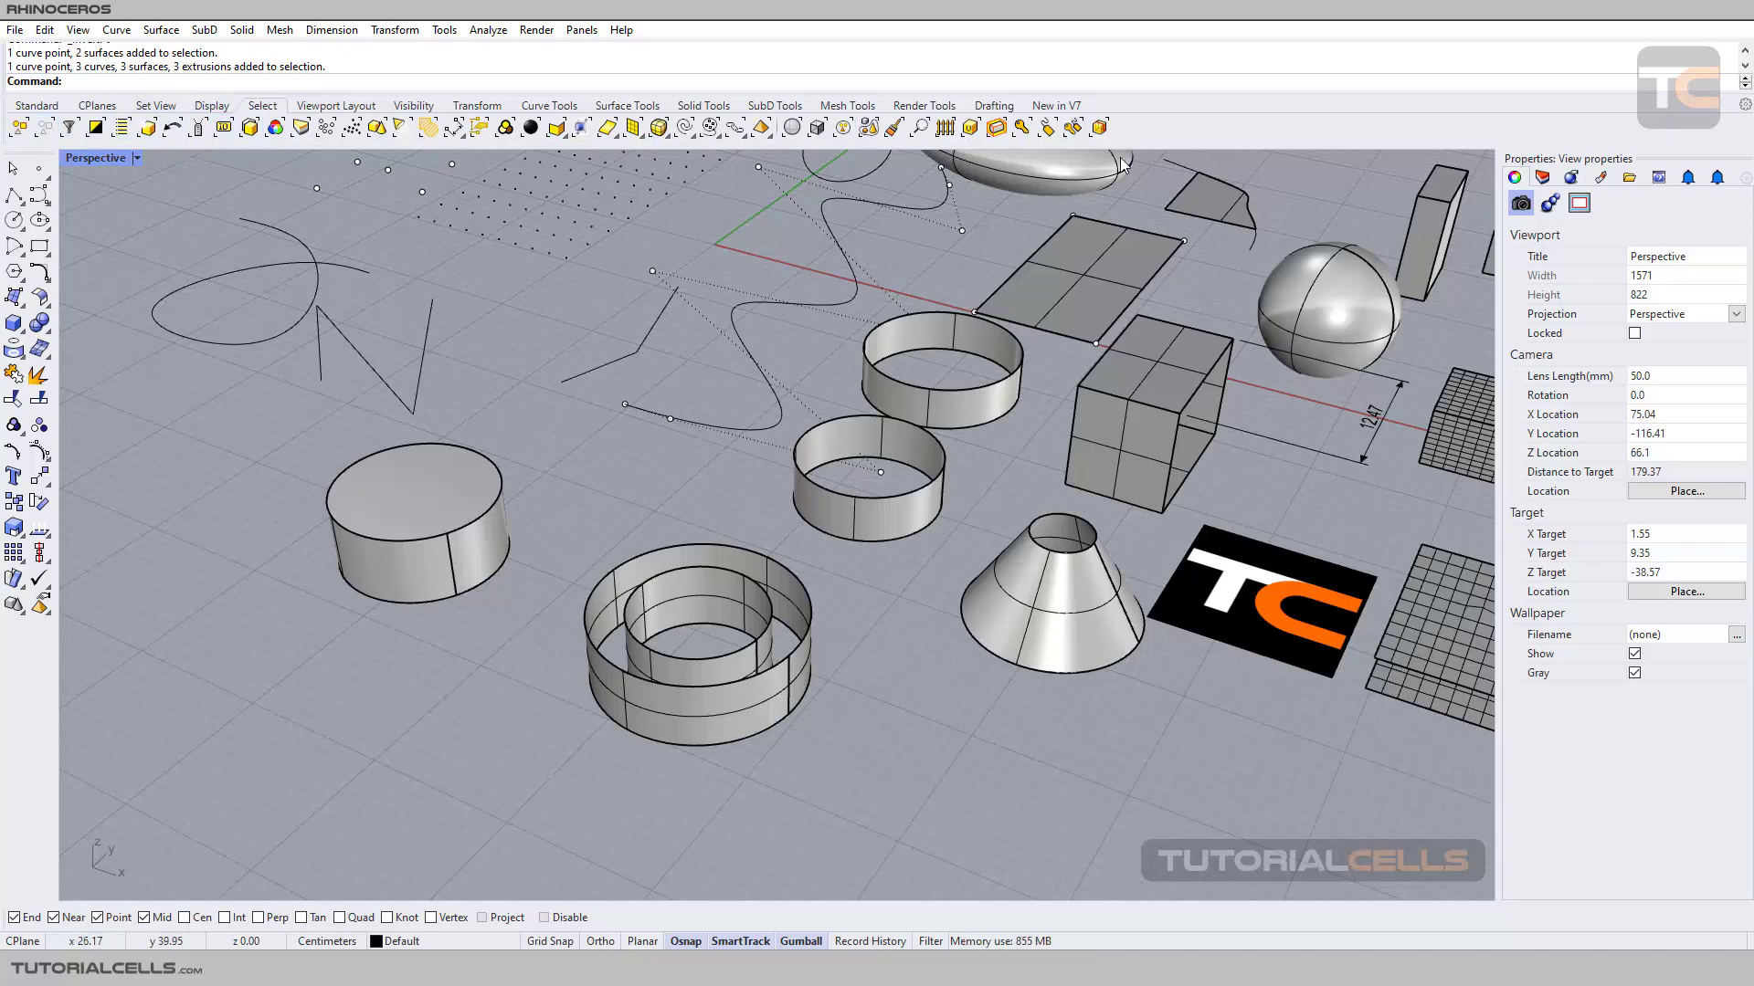
{"action": "scroll", "coordinate": [1174, 366], "scroll_direction": "down", "scroll_amount": 10}
{"action": "scroll", "coordinate": [1207, 365], "scroll_direction": "up", "scroll_amount": 3}
{"action": "scroll", "coordinate": [1096, 411], "scroll_direction": "up", "scroll_amount": 3}
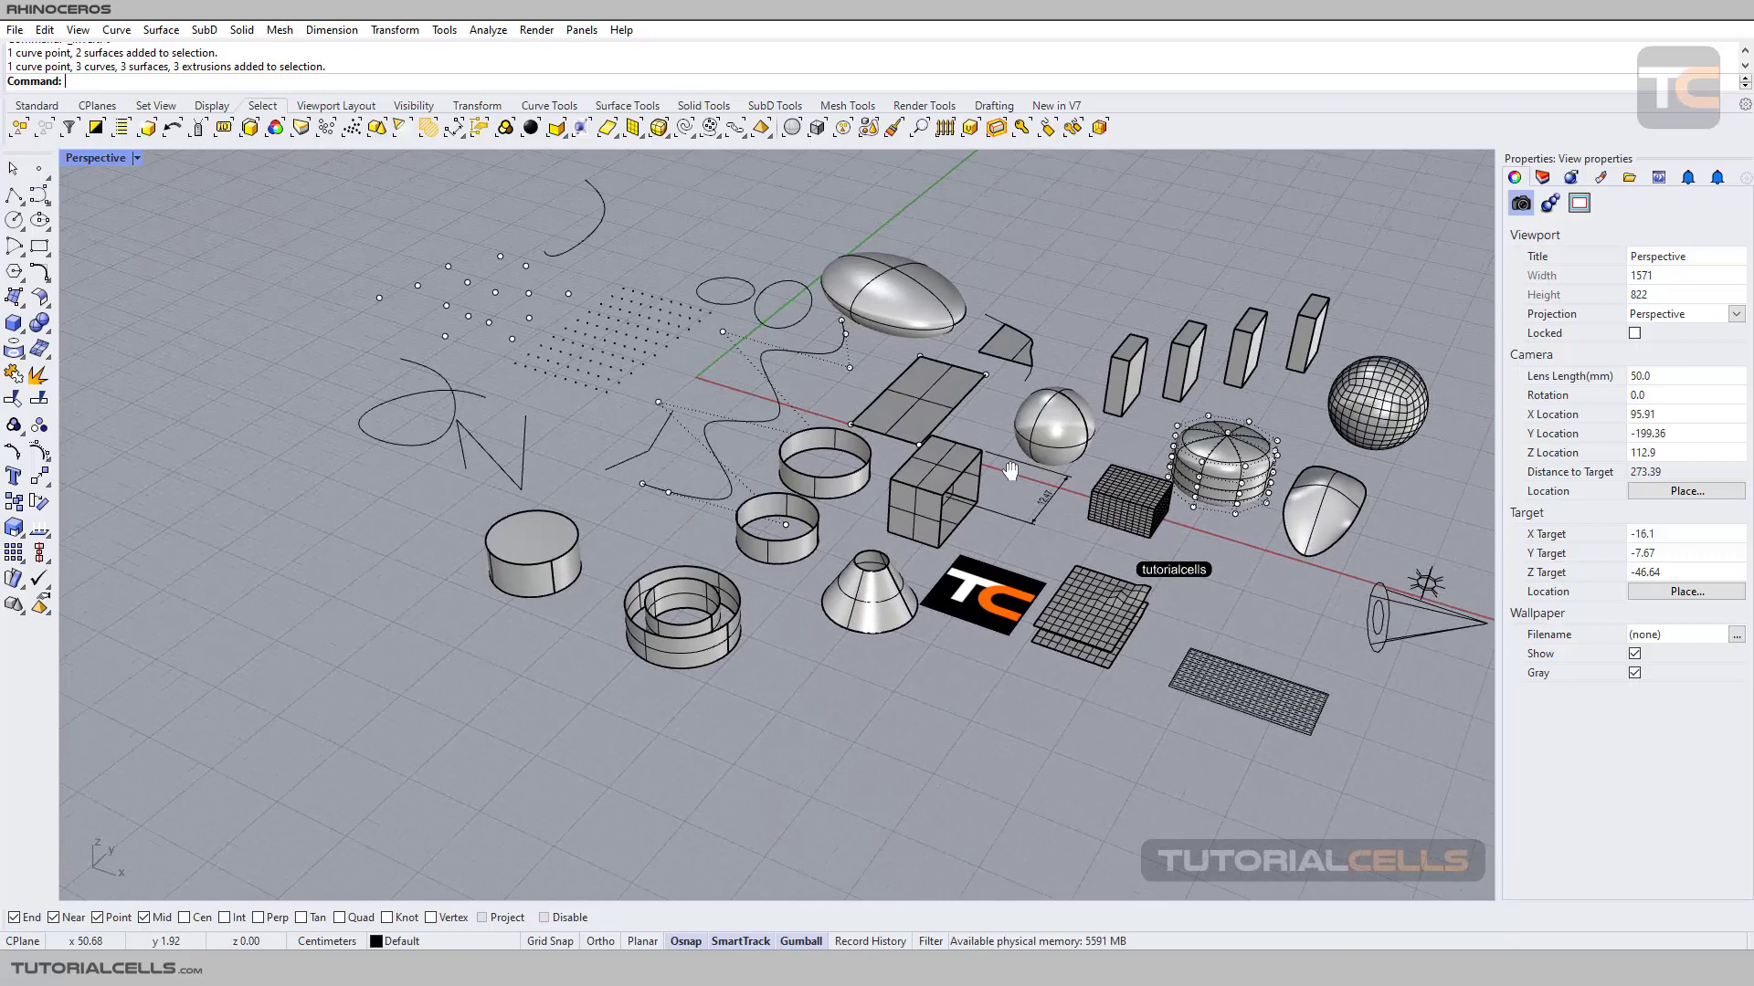
{"action": "scroll", "coordinate": [945, 474], "scroll_direction": "up", "scroll_amount": 2}
{"action": "scroll", "coordinate": [945, 474], "scroll_direction": "up", "scroll_amount": 2}
{"action": "scroll", "coordinate": [940, 470], "scroll_direction": "down", "scroll_amount": 2}
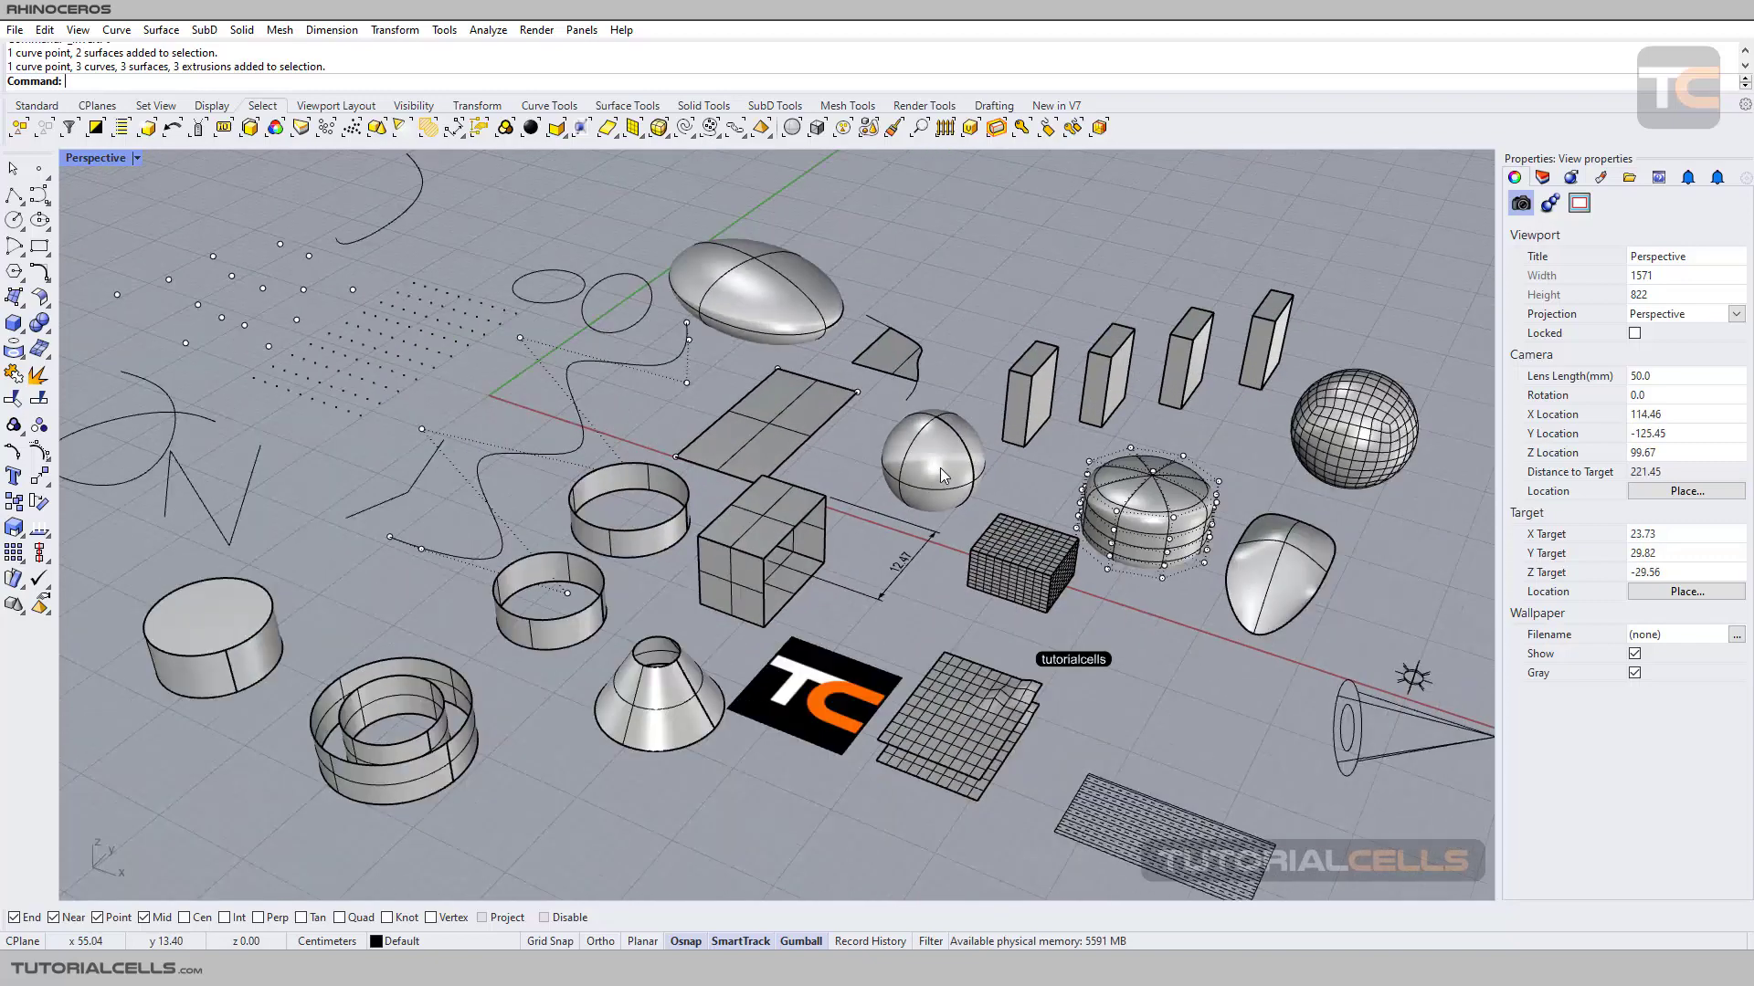
{"action": "scroll", "coordinate": [940, 468], "scroll_direction": "up", "scroll_amount": 1}
{"action": "right_click_drag", "start_coordinate": [972, 469], "coordinate": [979, 473], "text": "shift"}
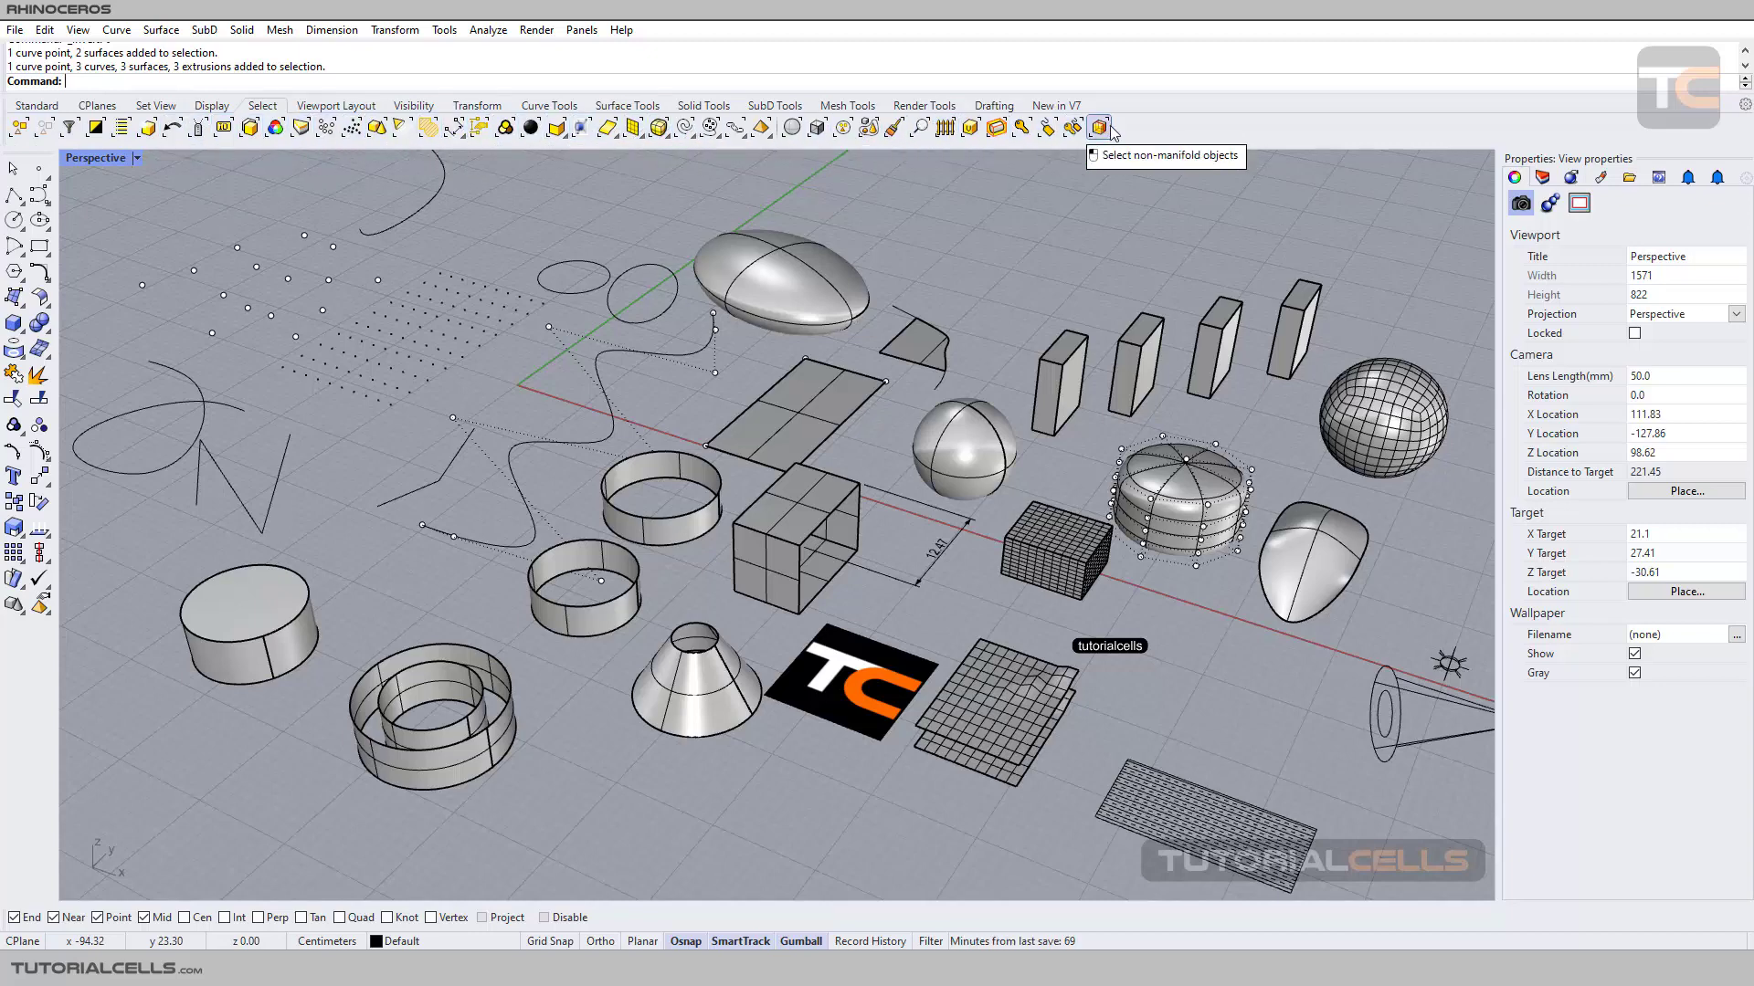
{"action": "right_click_drag", "start_coordinate": [918, 379], "coordinate": [954, 360], "text": "shift"}
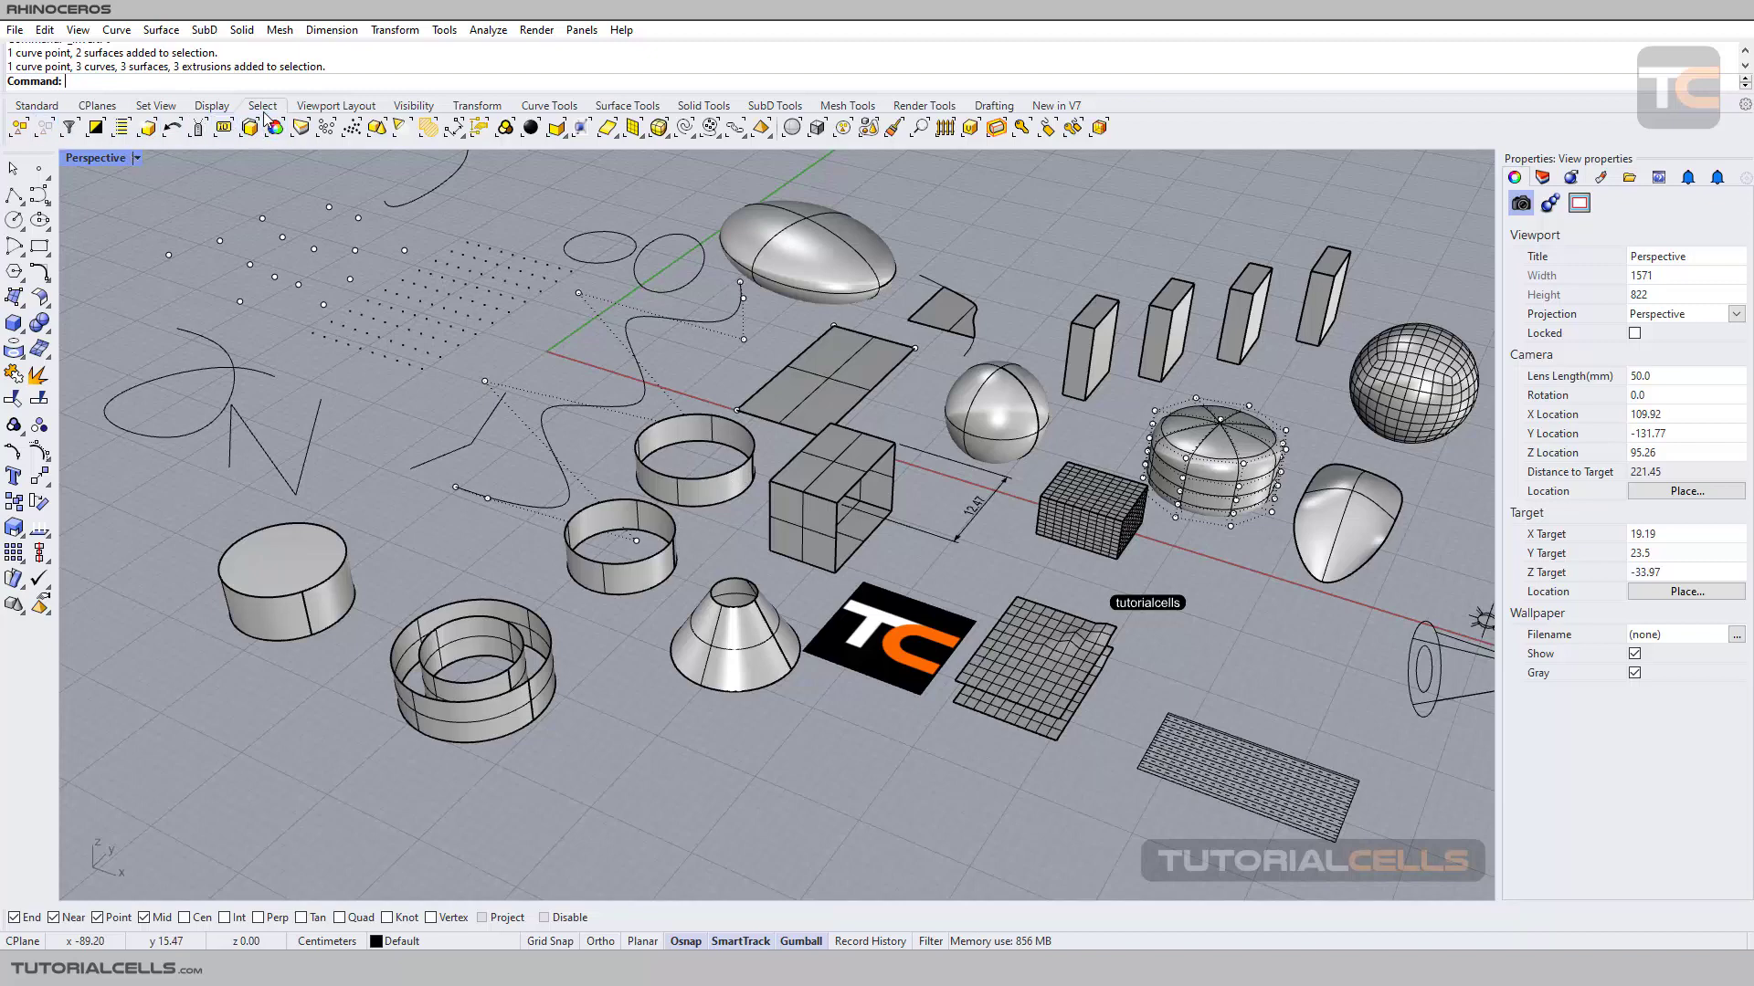
{"action": "left_click", "coordinate": [45, 29]}
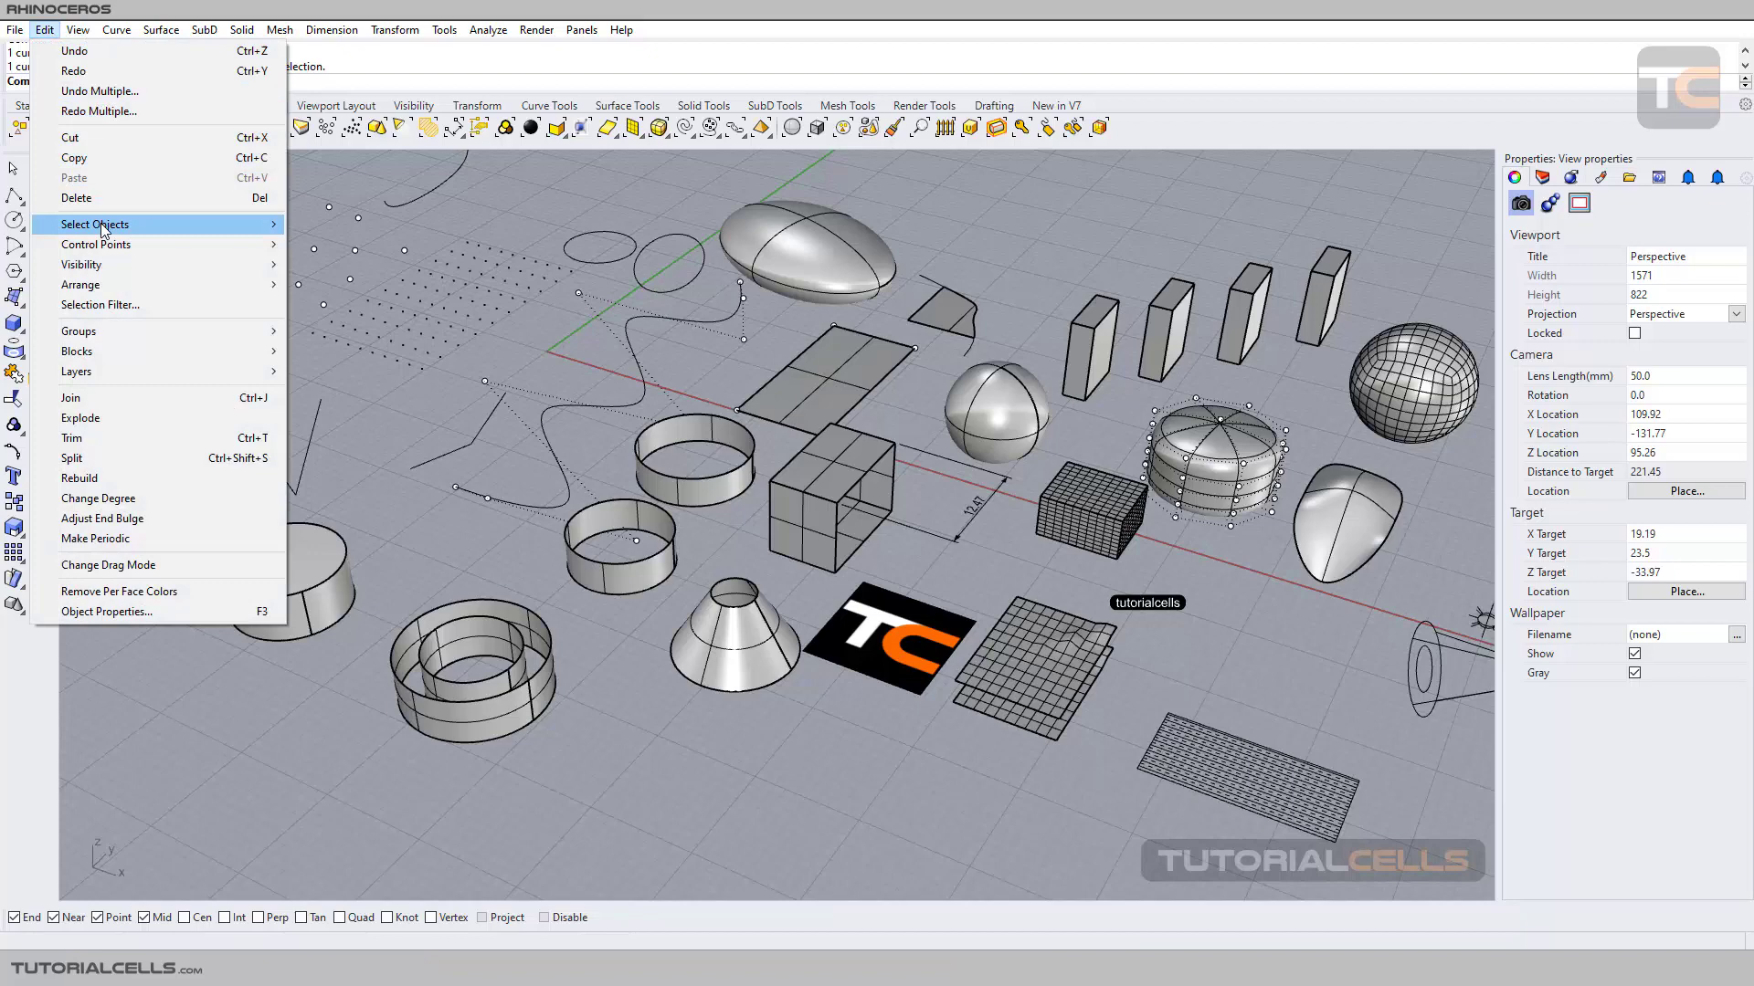
{"action": "mouse_move", "coordinate": [95, 224]}
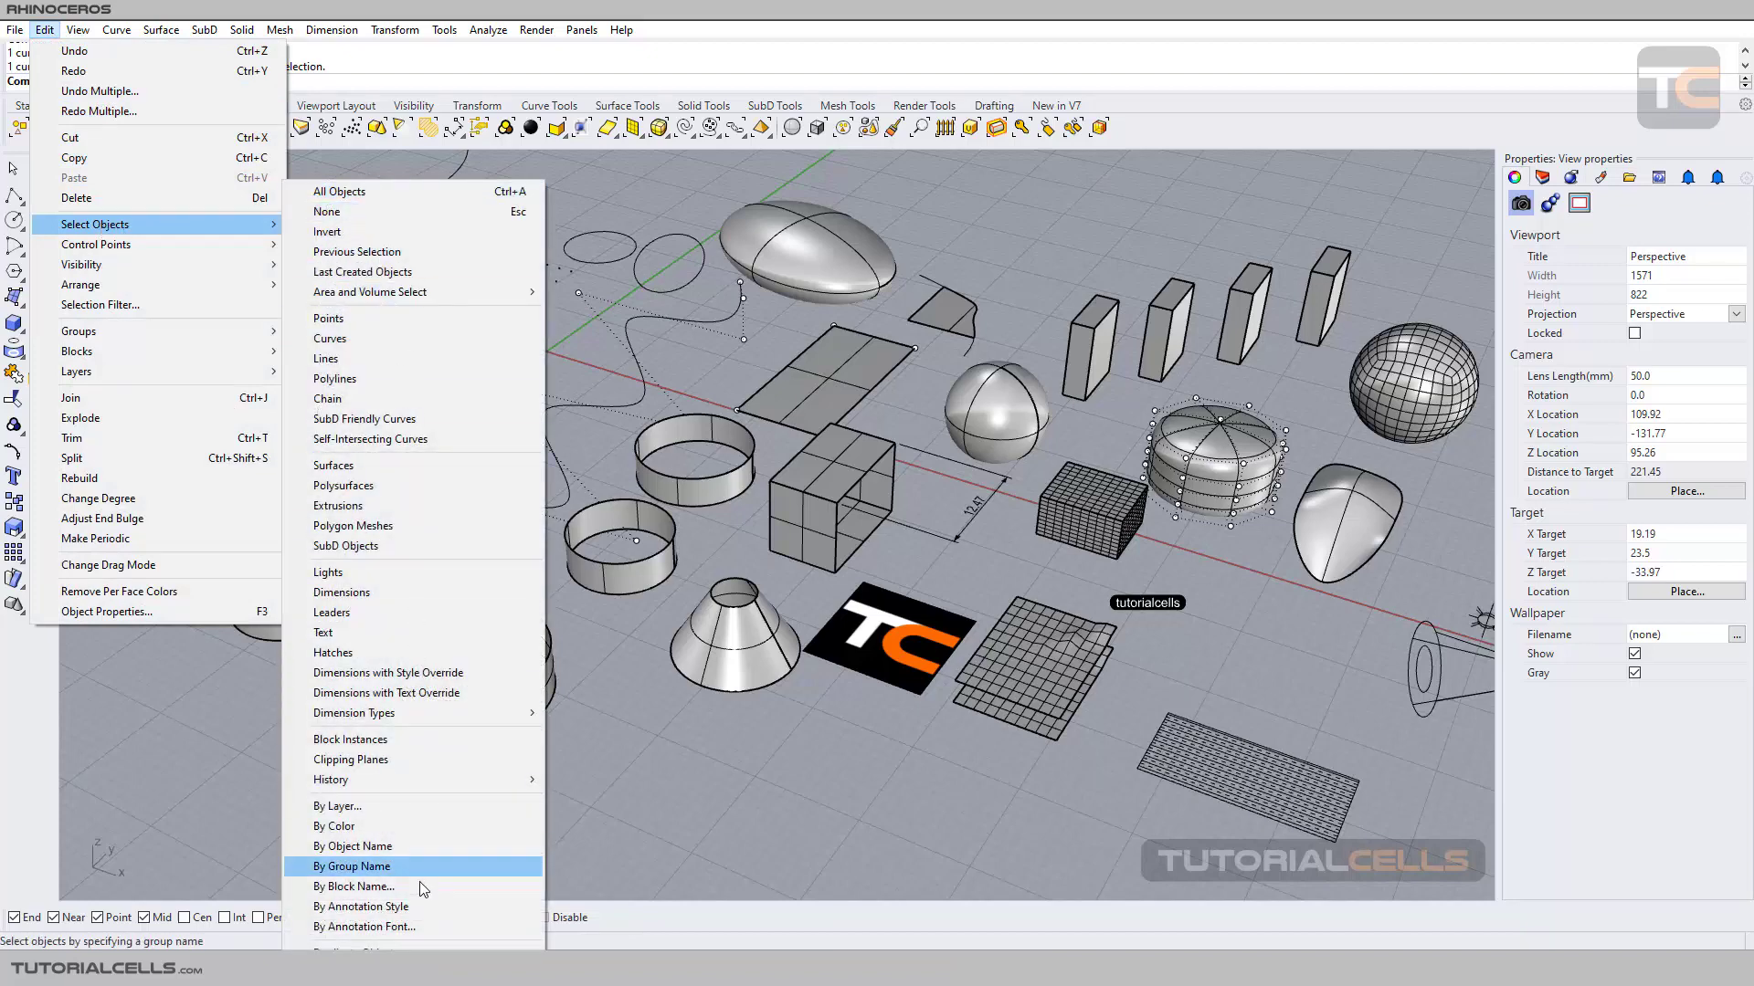
{"action": "left_click", "coordinate": [604, 600]}
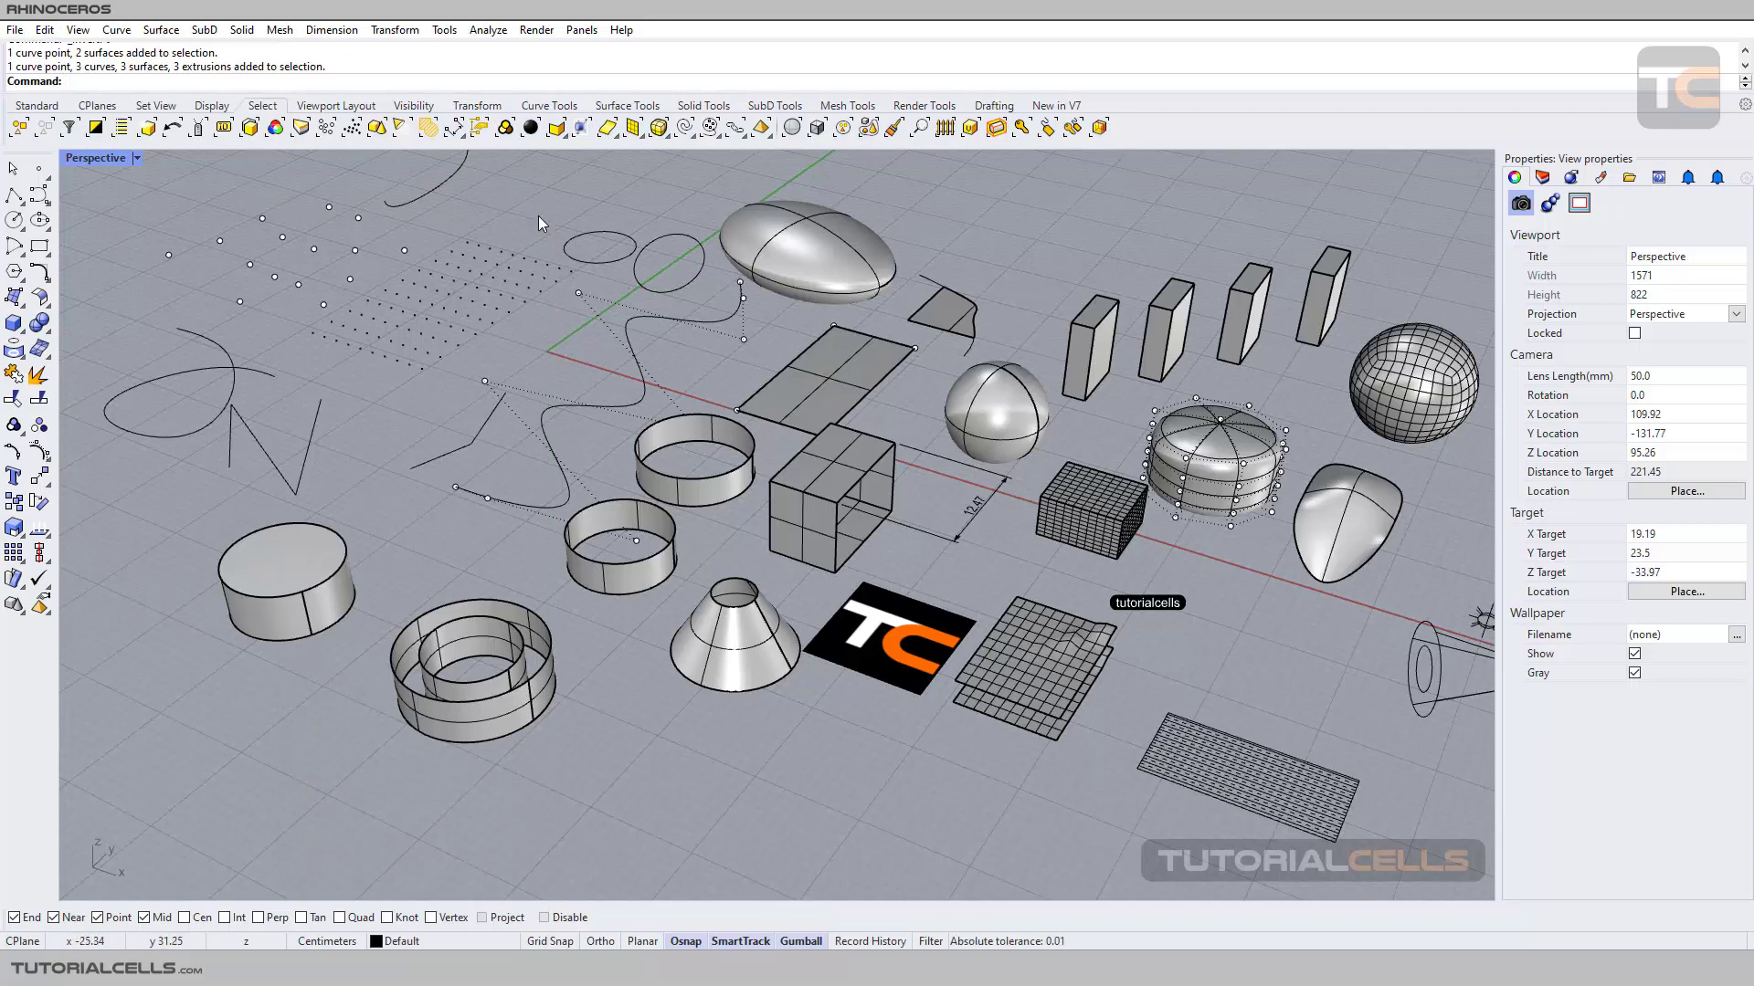
{"action": "left_click", "coordinate": [19, 129]}
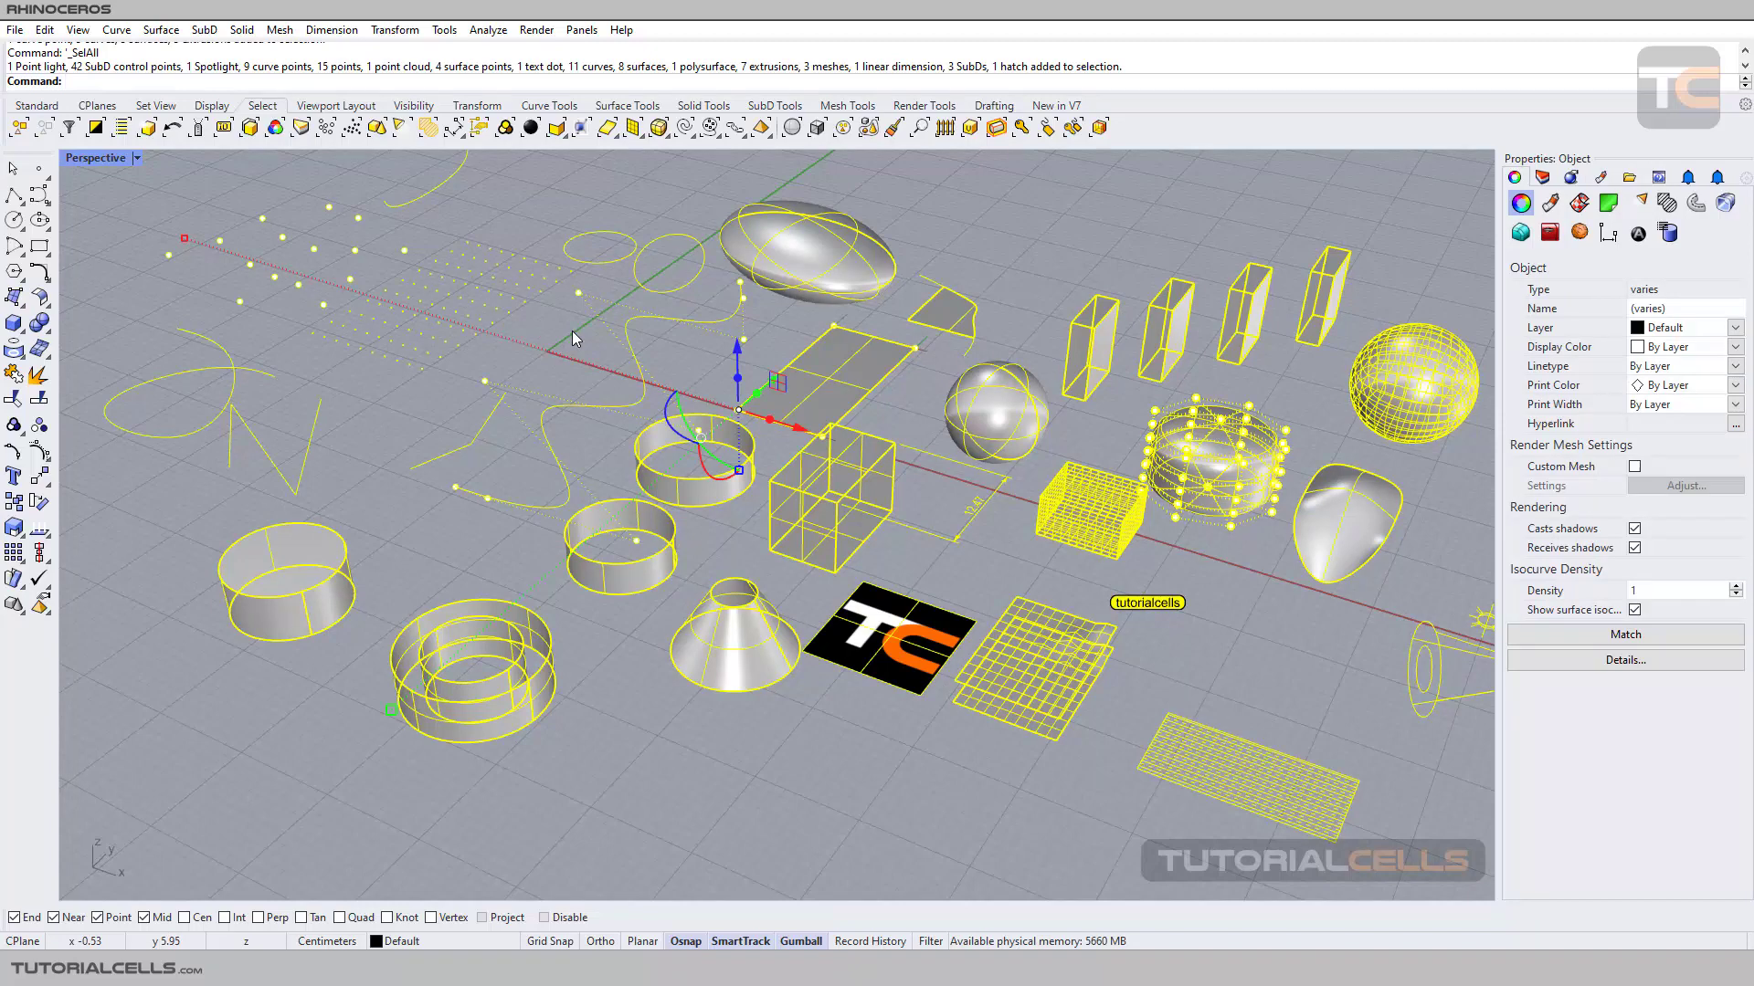
{"action": "key", "text": "Escape"}
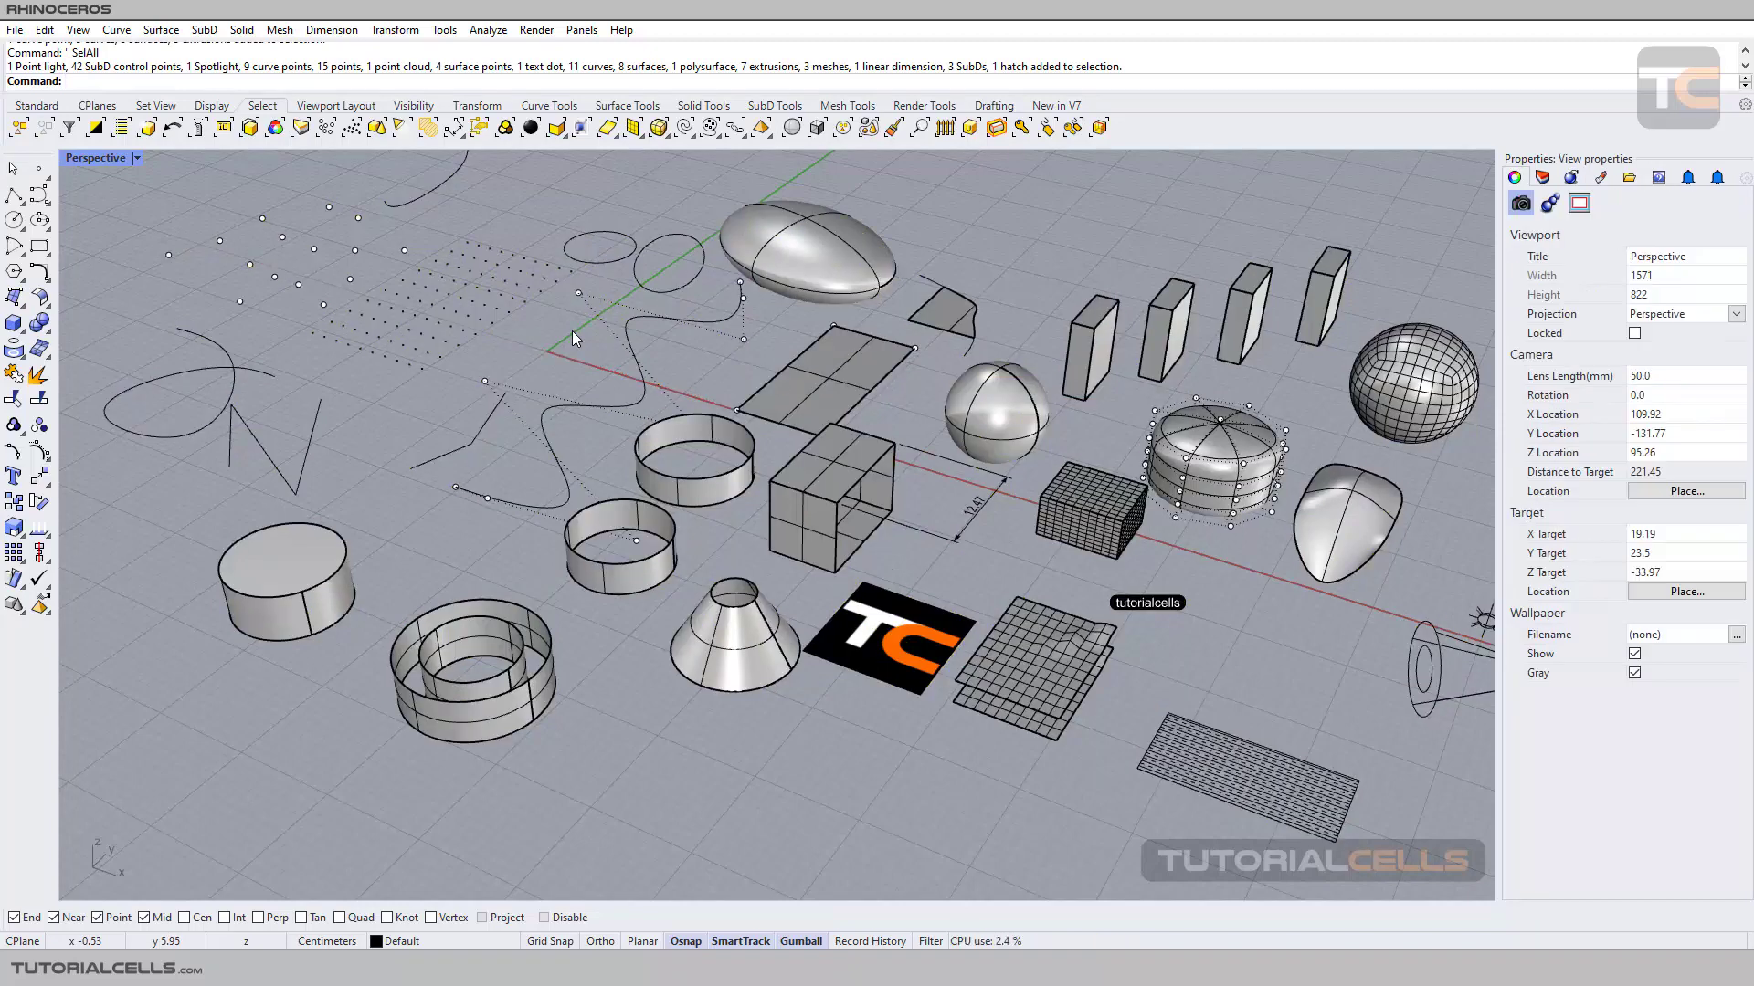
{"action": "key", "text": "ctrl+a"}
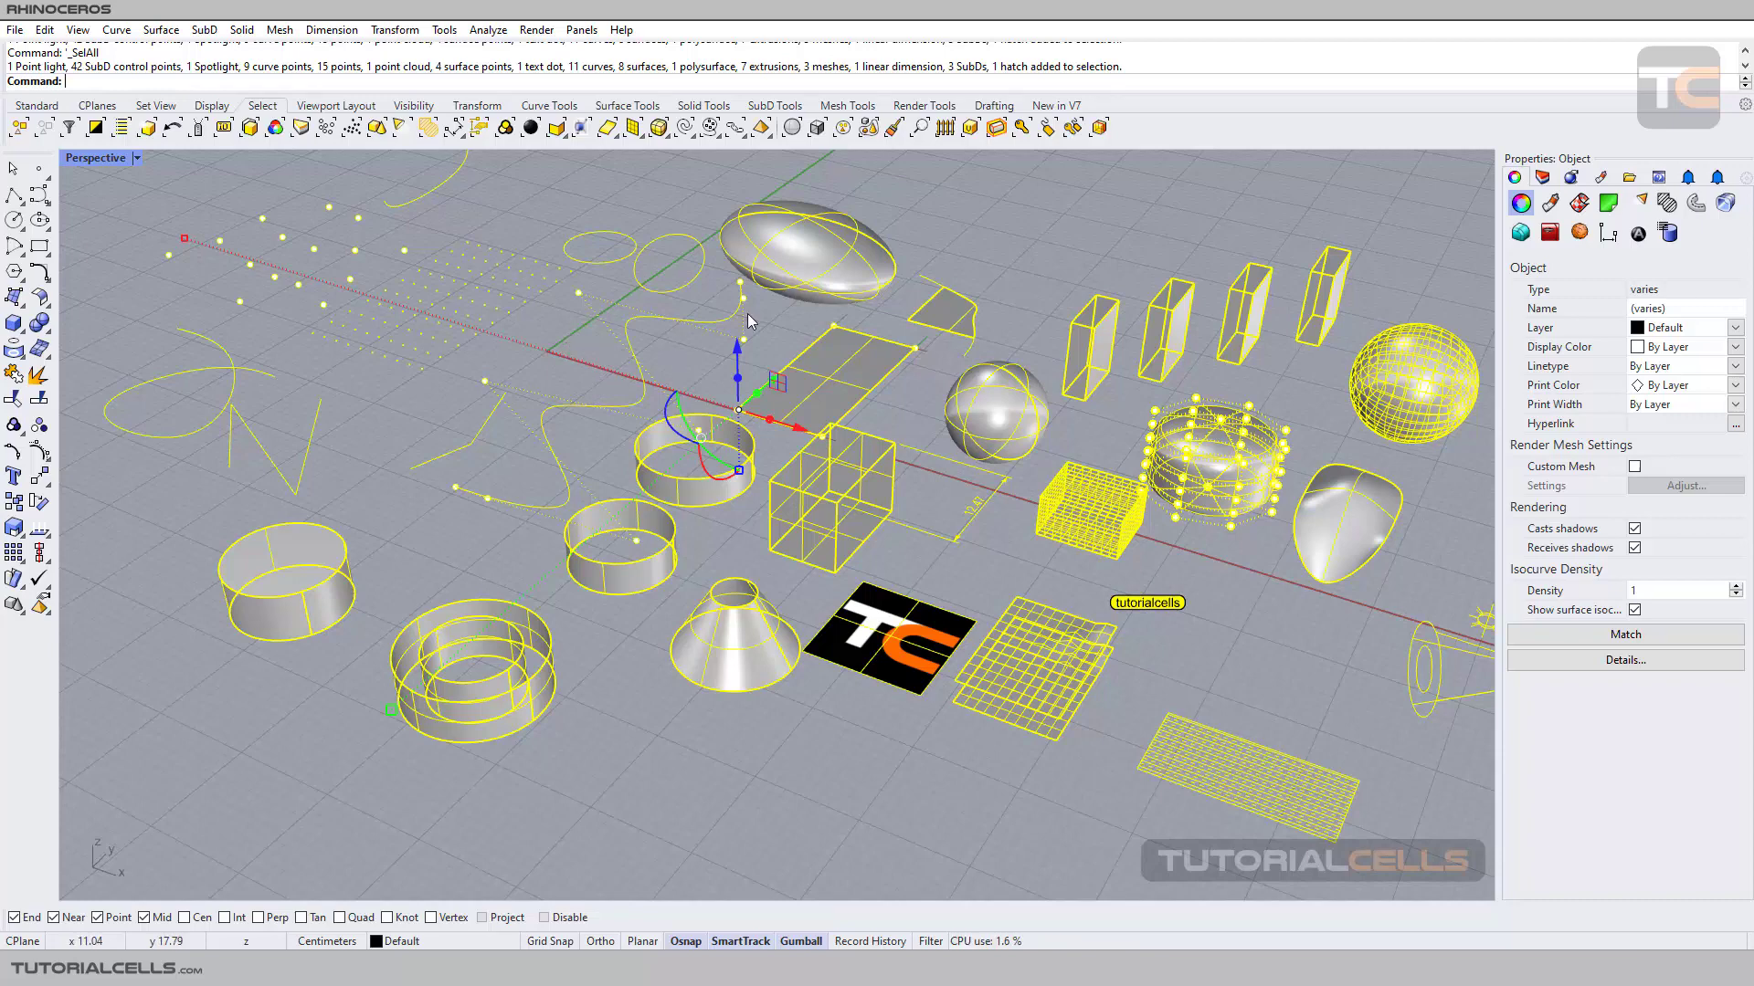
{"action": "left_click", "coordinate": [1058, 229]}
{"action": "left_click_drag", "start_coordinate": [1071, 282], "coordinate": [1370, 411]}
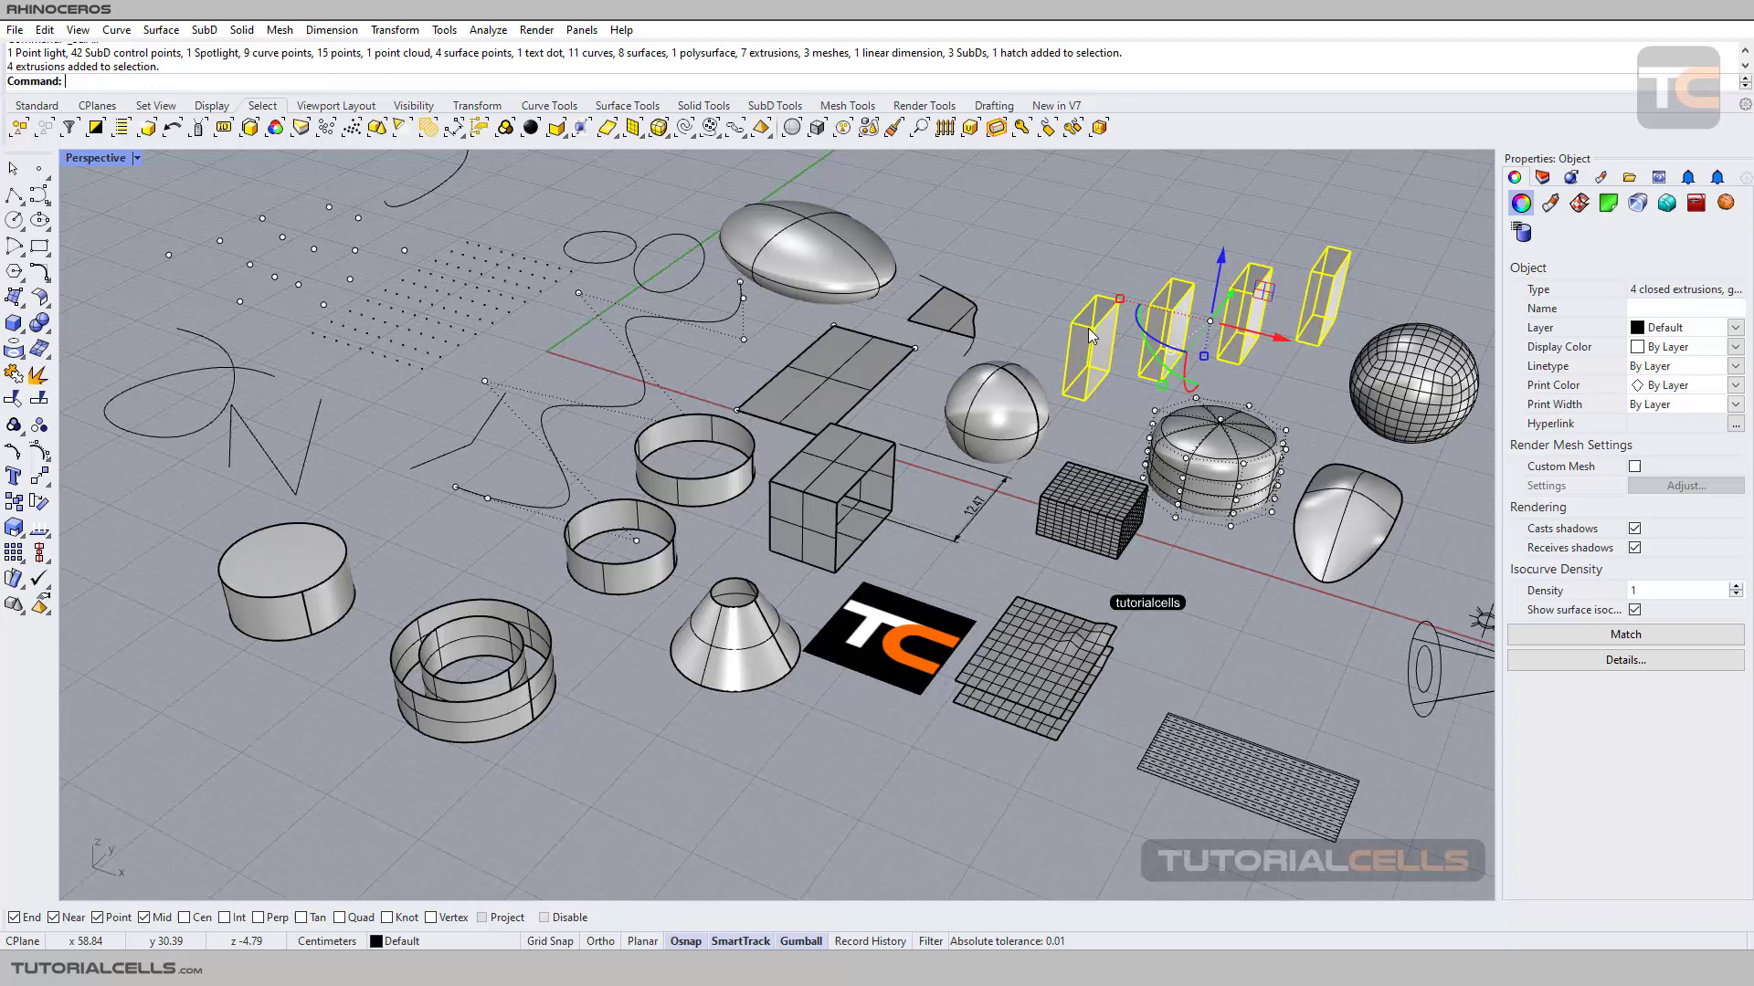
{"action": "left_click", "coordinate": [1060, 239]}
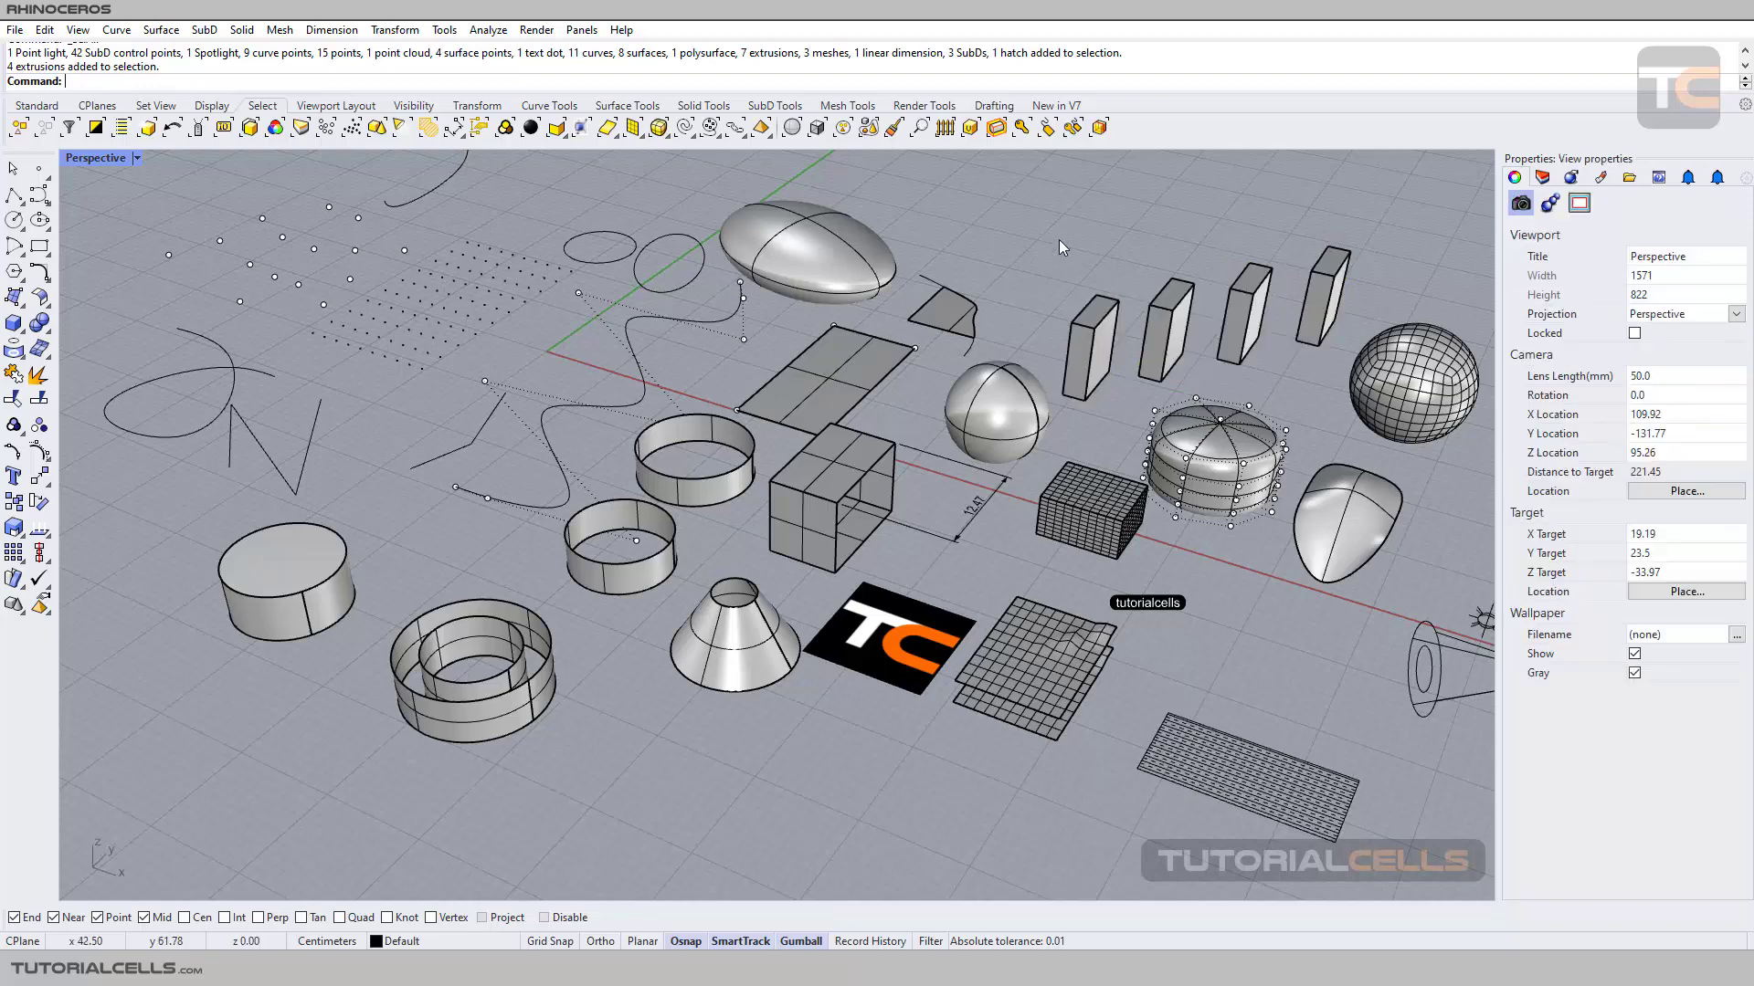
{"action": "left_click", "coordinate": [816, 231]}
{"action": "left_click", "coordinate": [960, 186]}
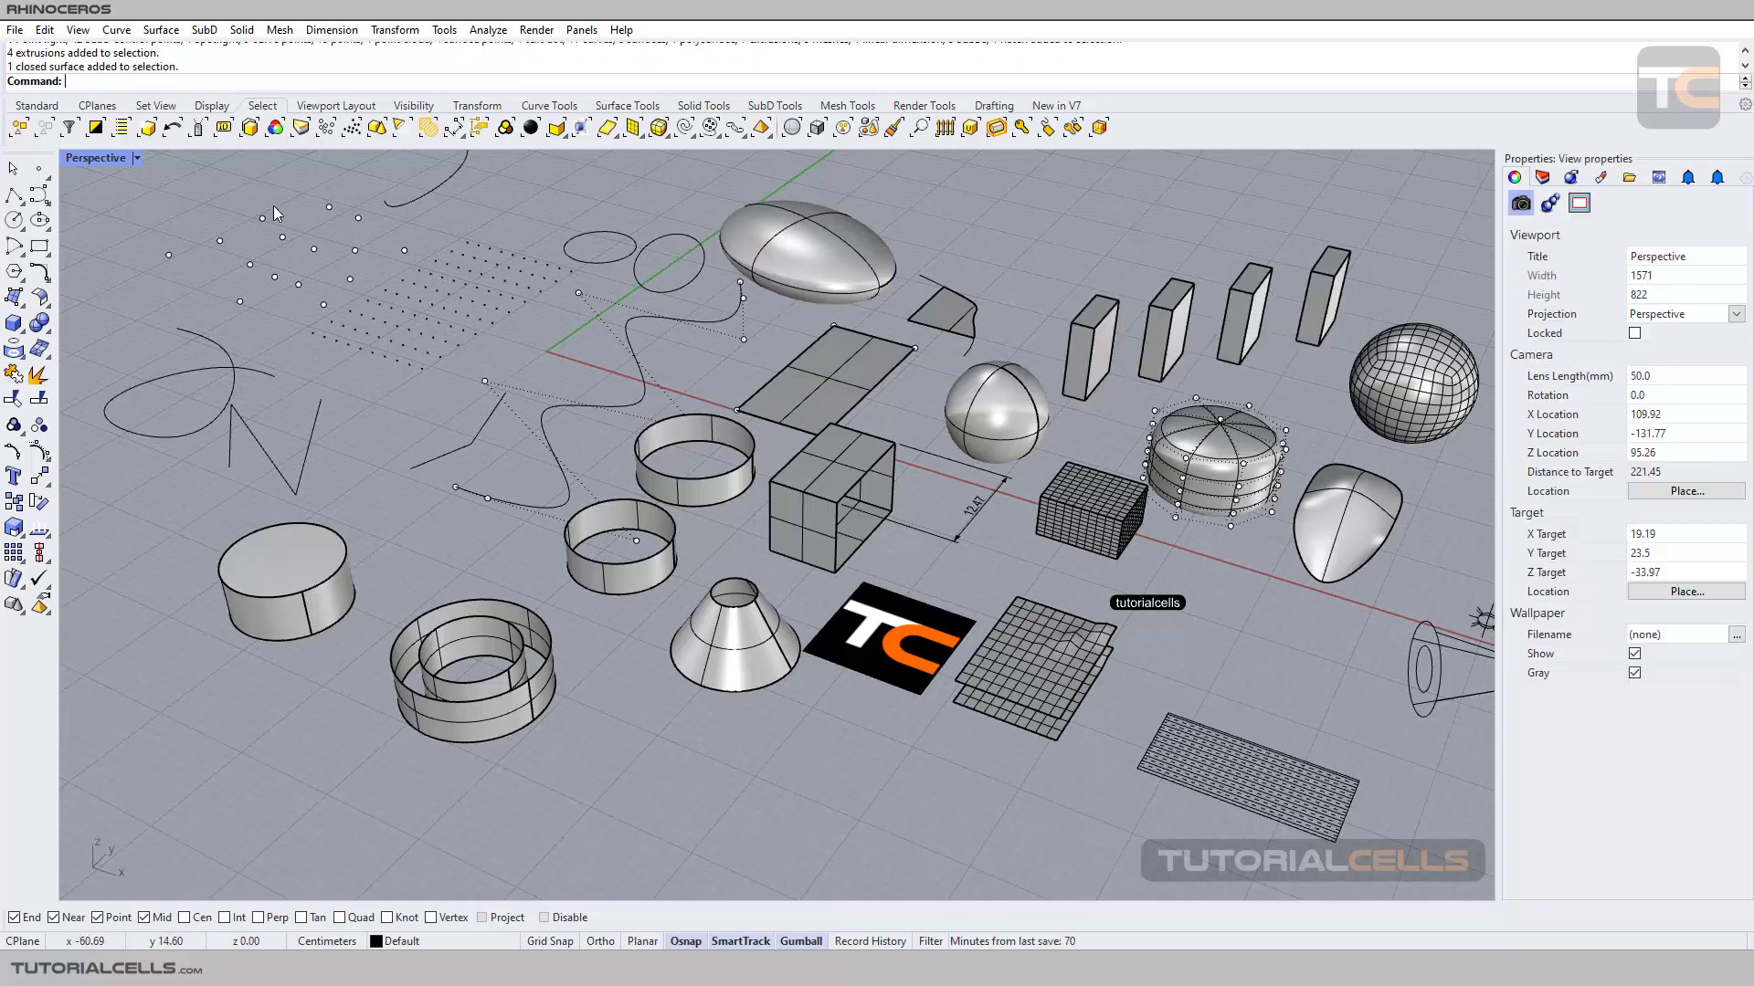
{"action": "key", "text": "ctrl+a"}
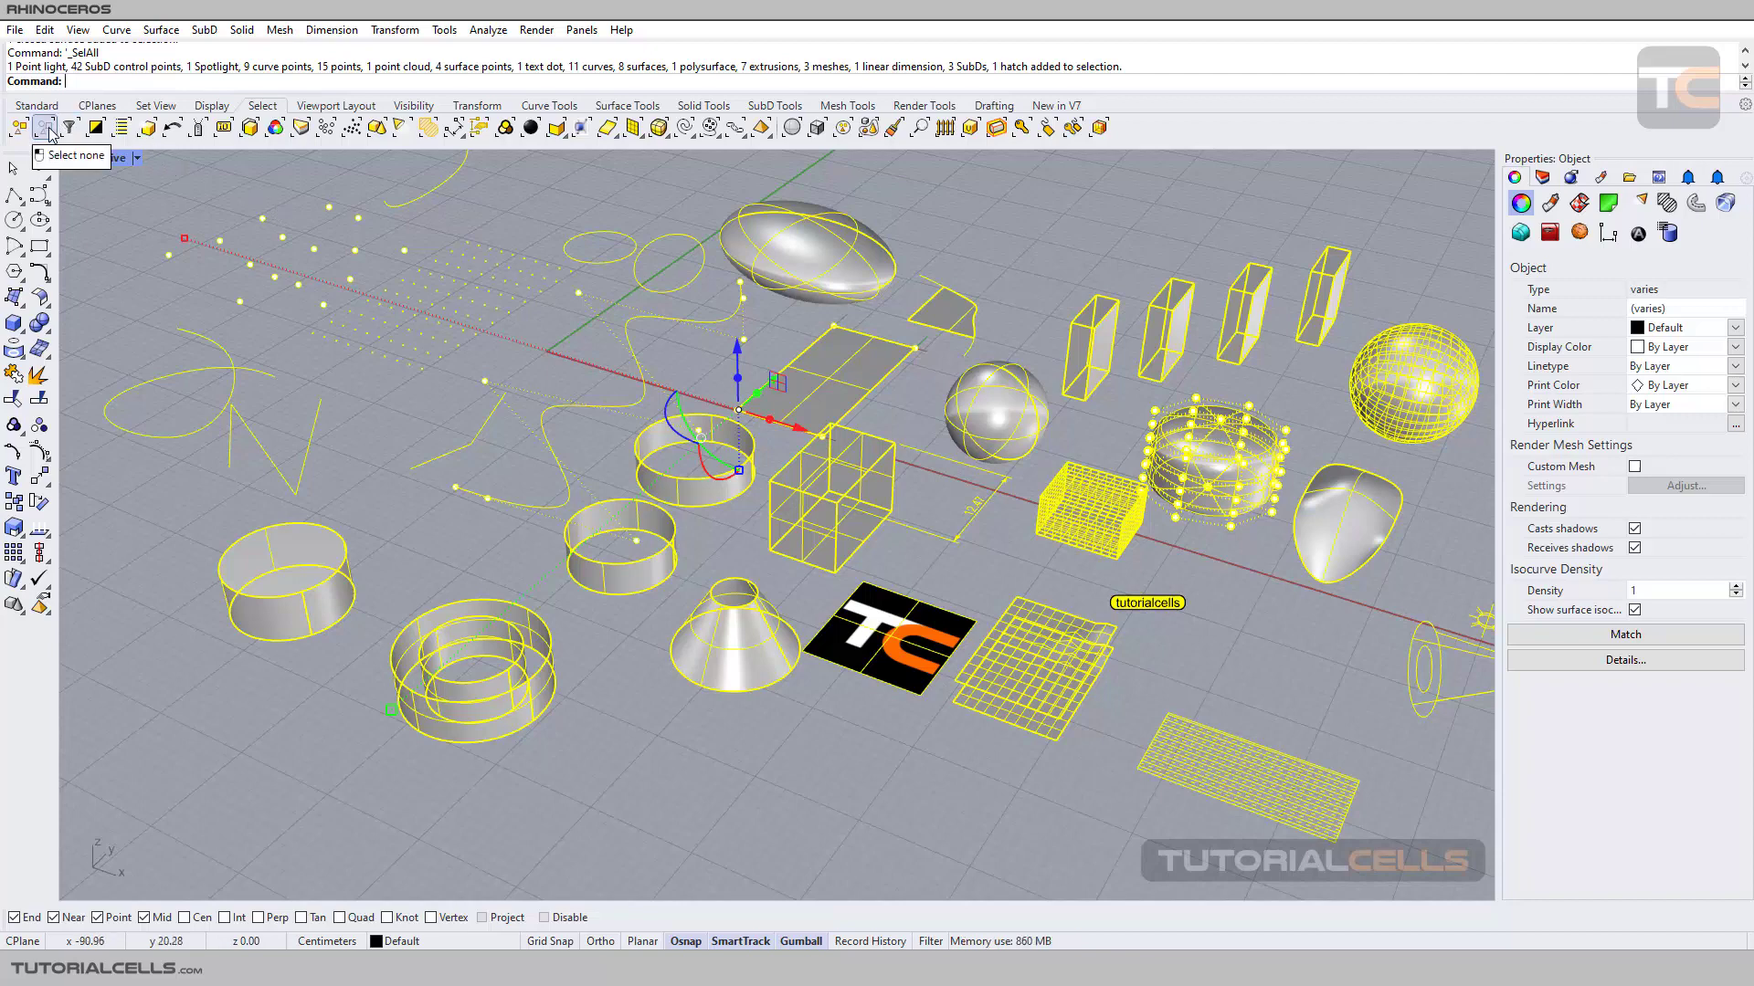
{"action": "left_click", "coordinate": [45, 127]}
{"action": "left_click_drag", "start_coordinate": [948, 211], "coordinate": [368, 561]}
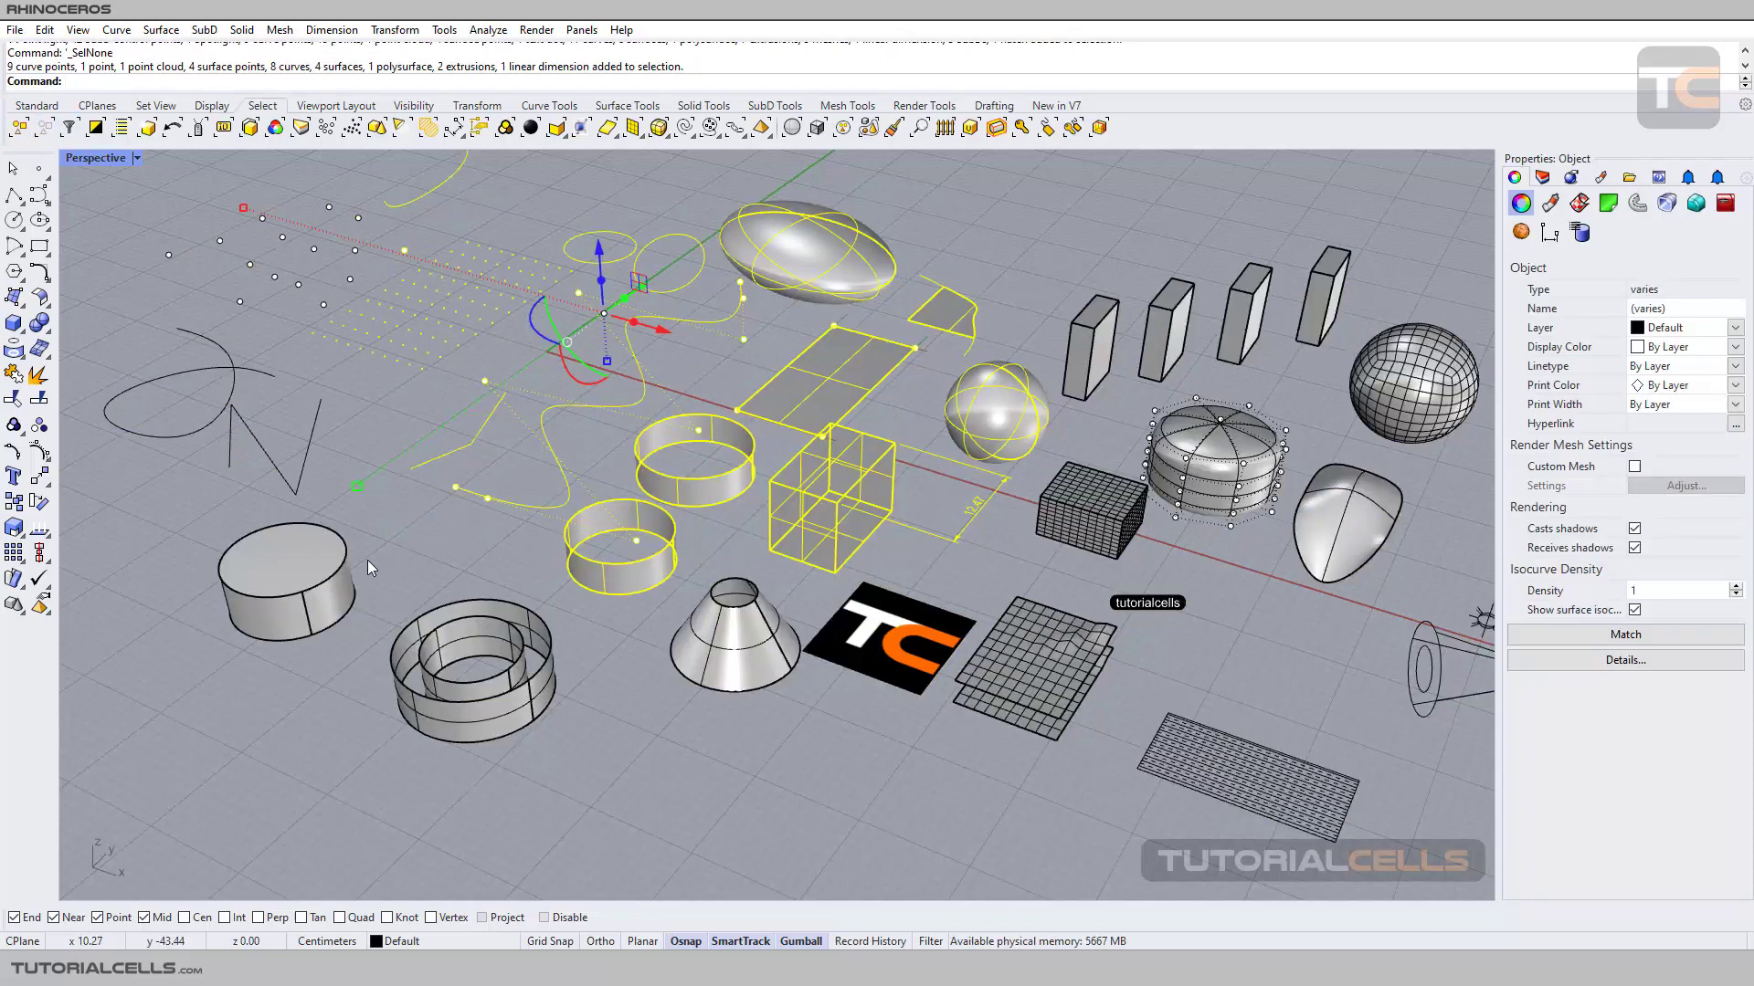
{"action": "left_click", "coordinate": [45, 128]}
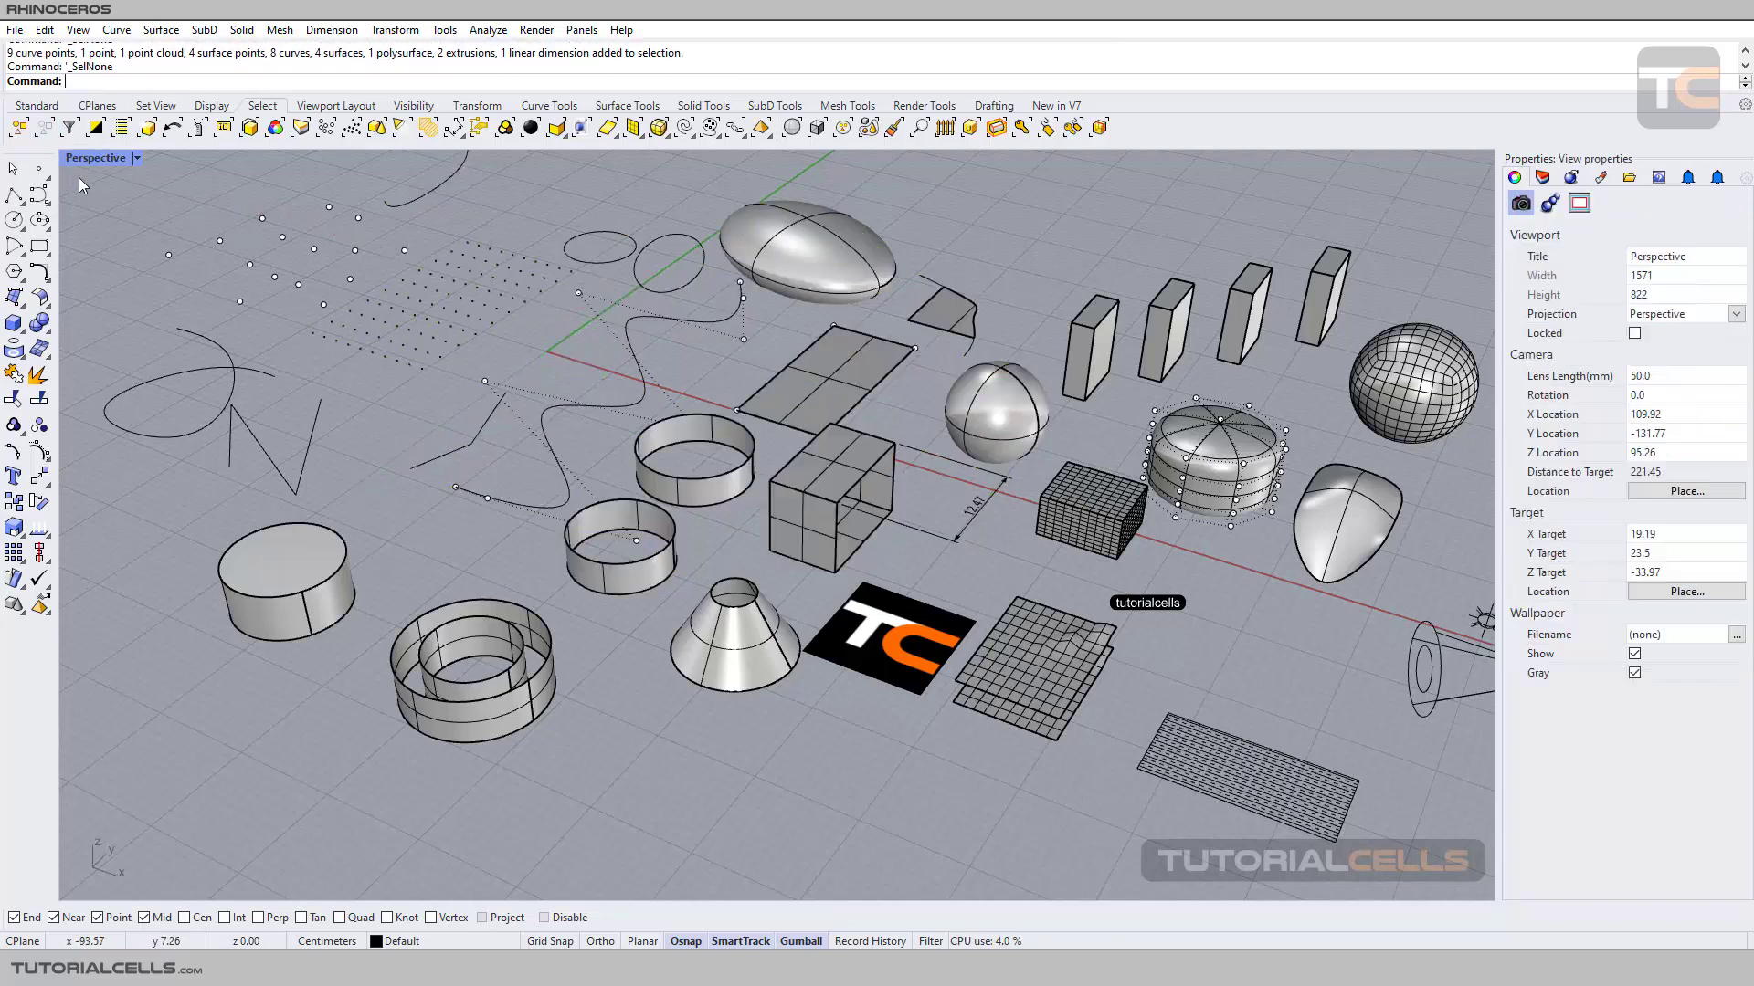
- In the selection filter panel, allow only surfaces, then make all object types selectable again
{"action": "left_click", "coordinate": [69, 128]}
{"action": "mouse_move", "coordinate": [387, 445]}
{"action": "left_mouse_down"}
{"action": "mouse_move", "coordinate": [378, 417]}
{"action": "mouse_move", "coordinate": [396, 421]}
{"action": "left_mouse_up"}
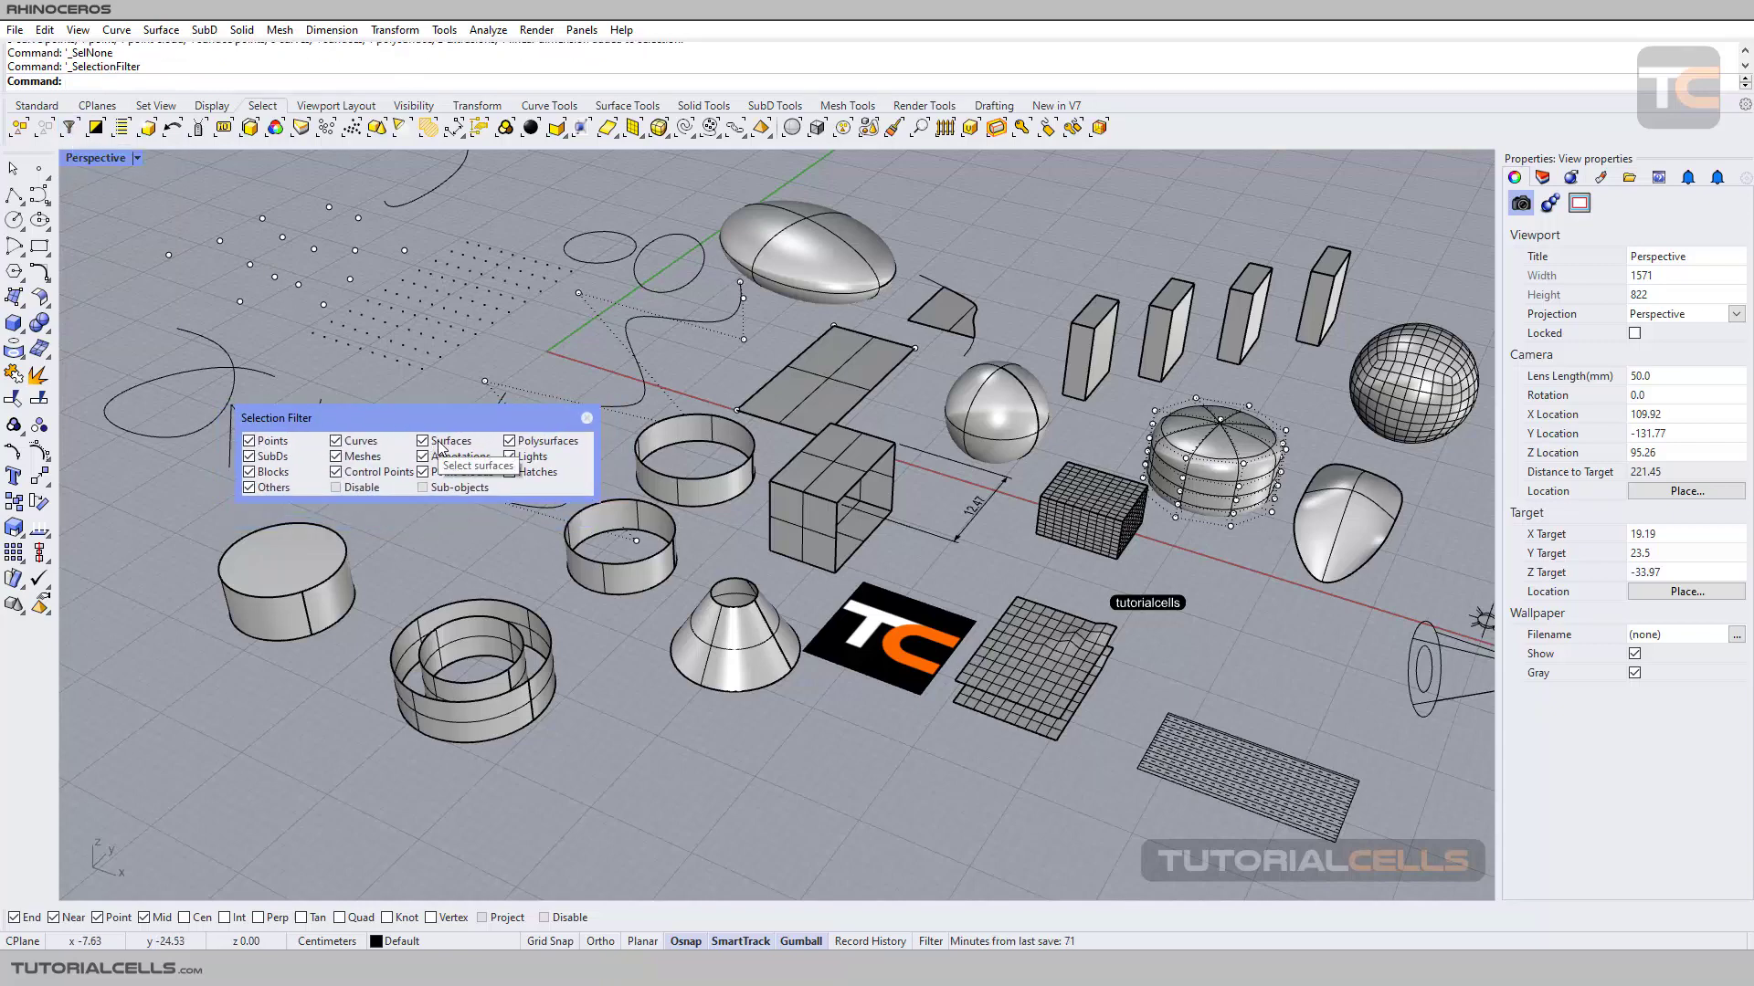
{"action": "right_click", "coordinate": [436, 442]}
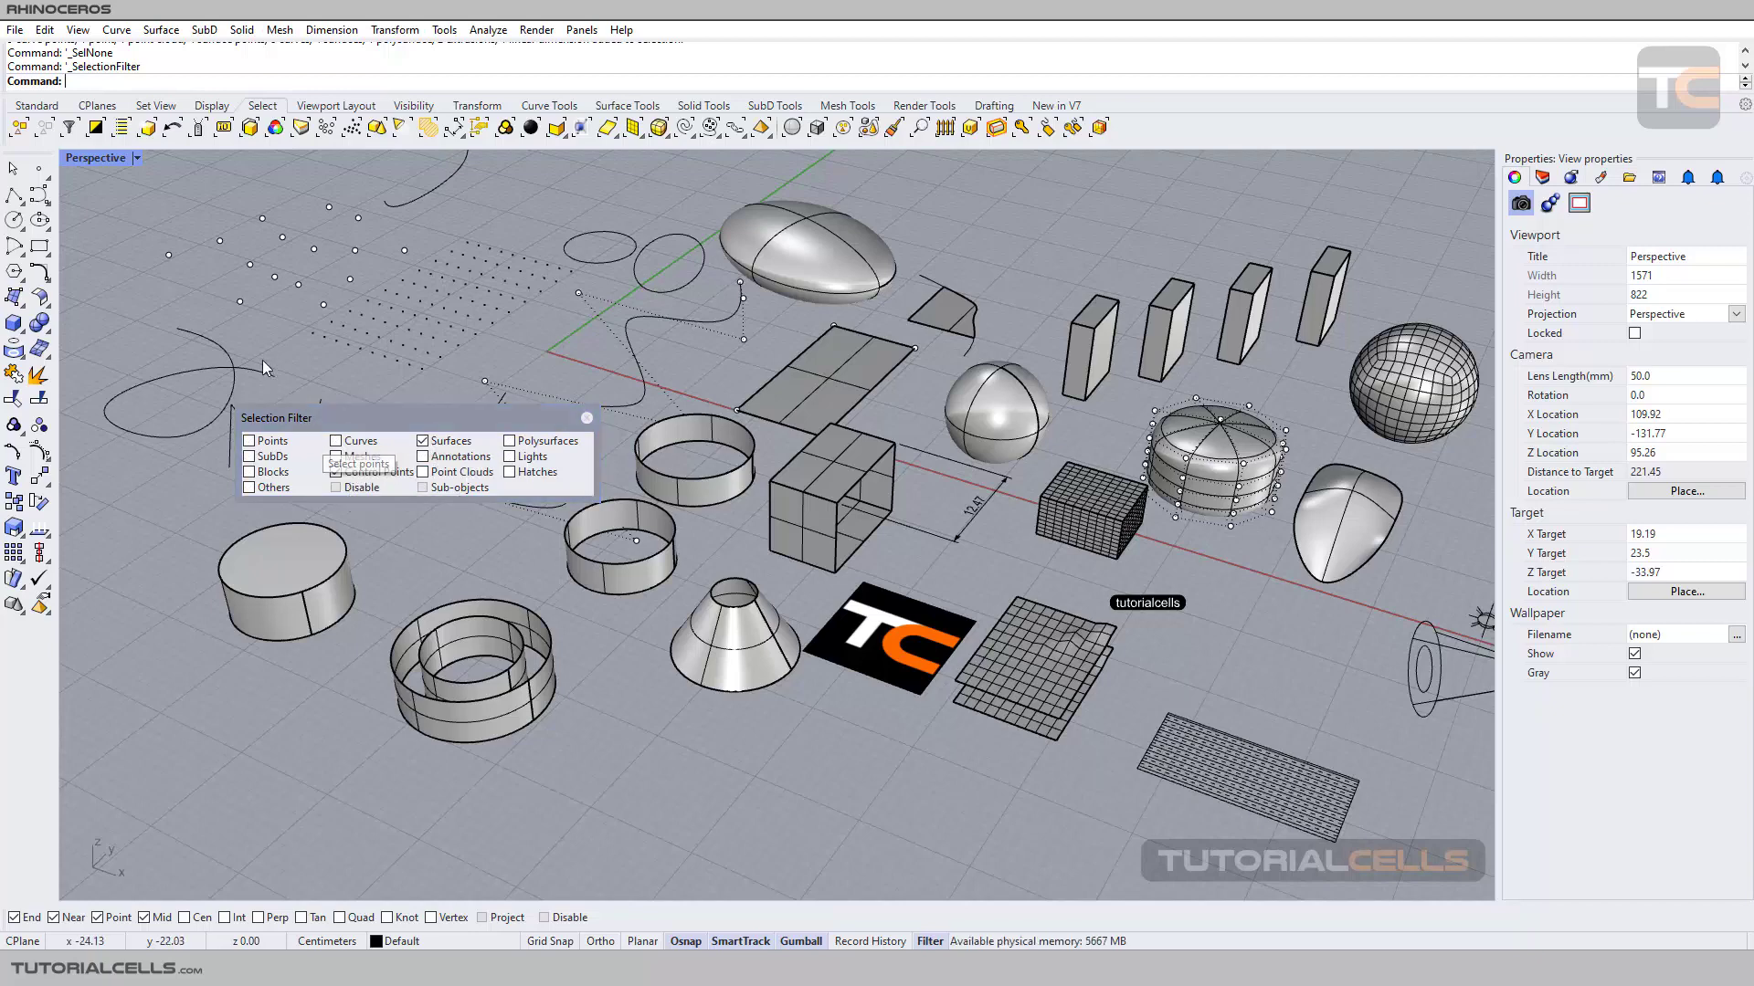
{"action": "right_click", "coordinate": [70, 131]}
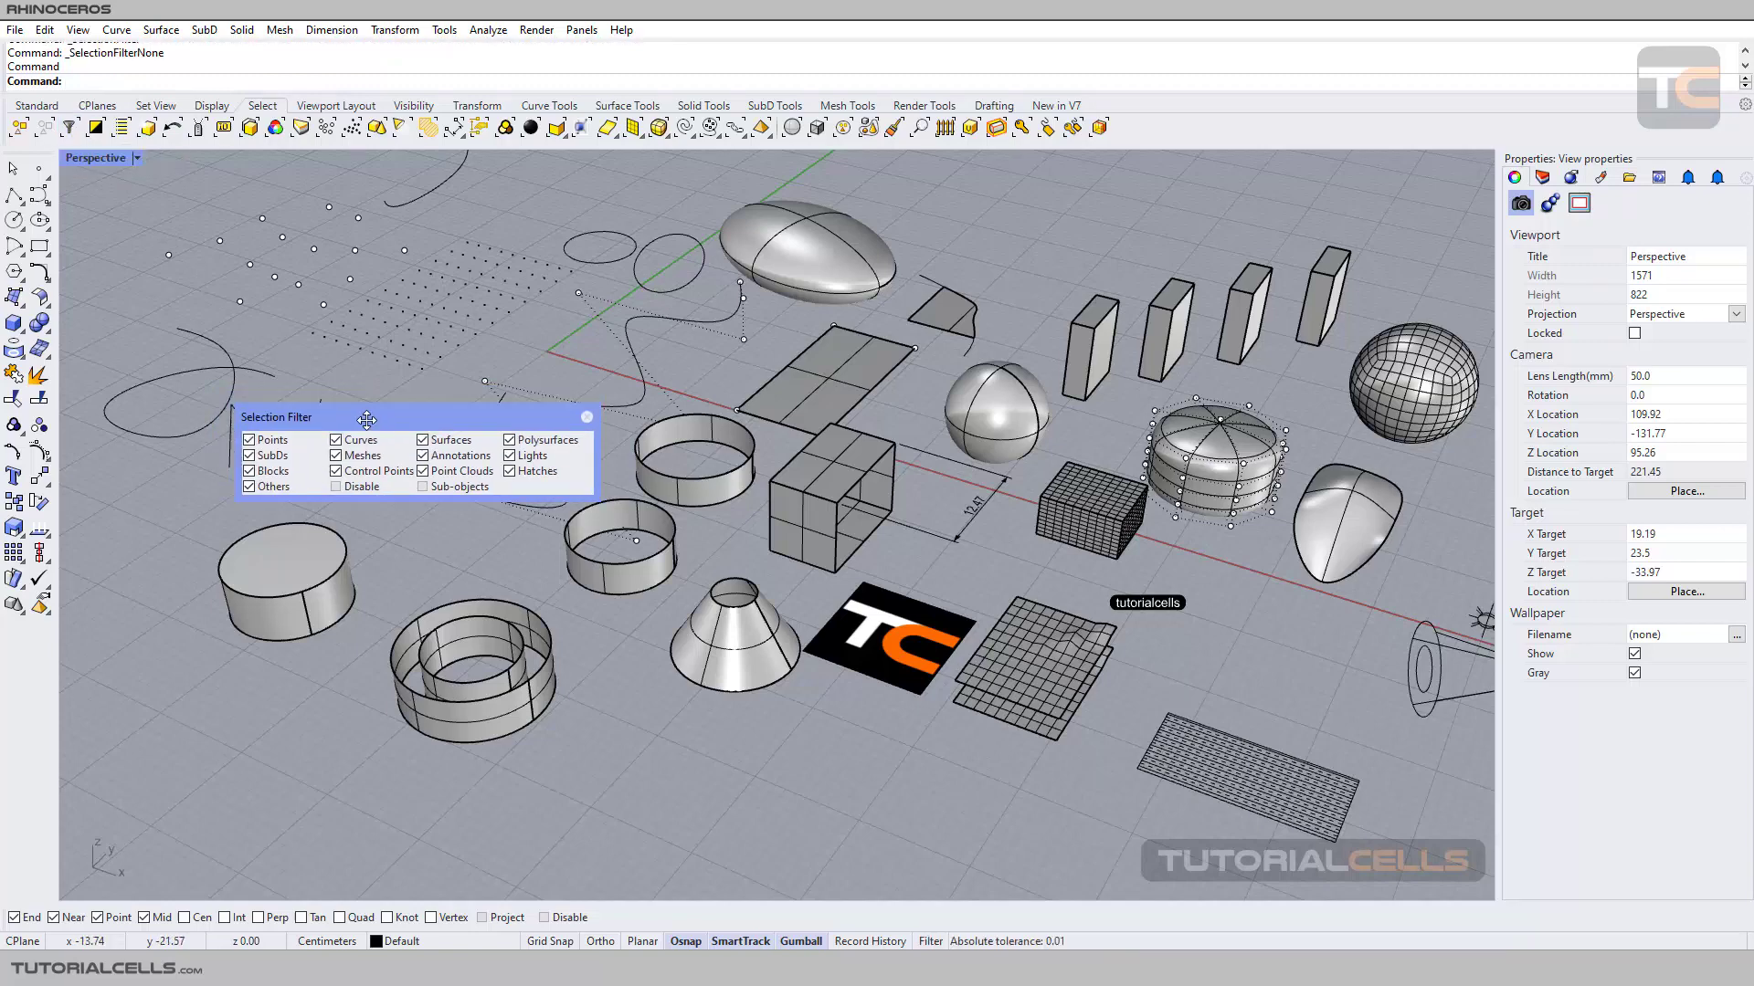
{"action": "left_click_drag", "start_coordinate": [367, 418], "coordinate": [304, 680]}
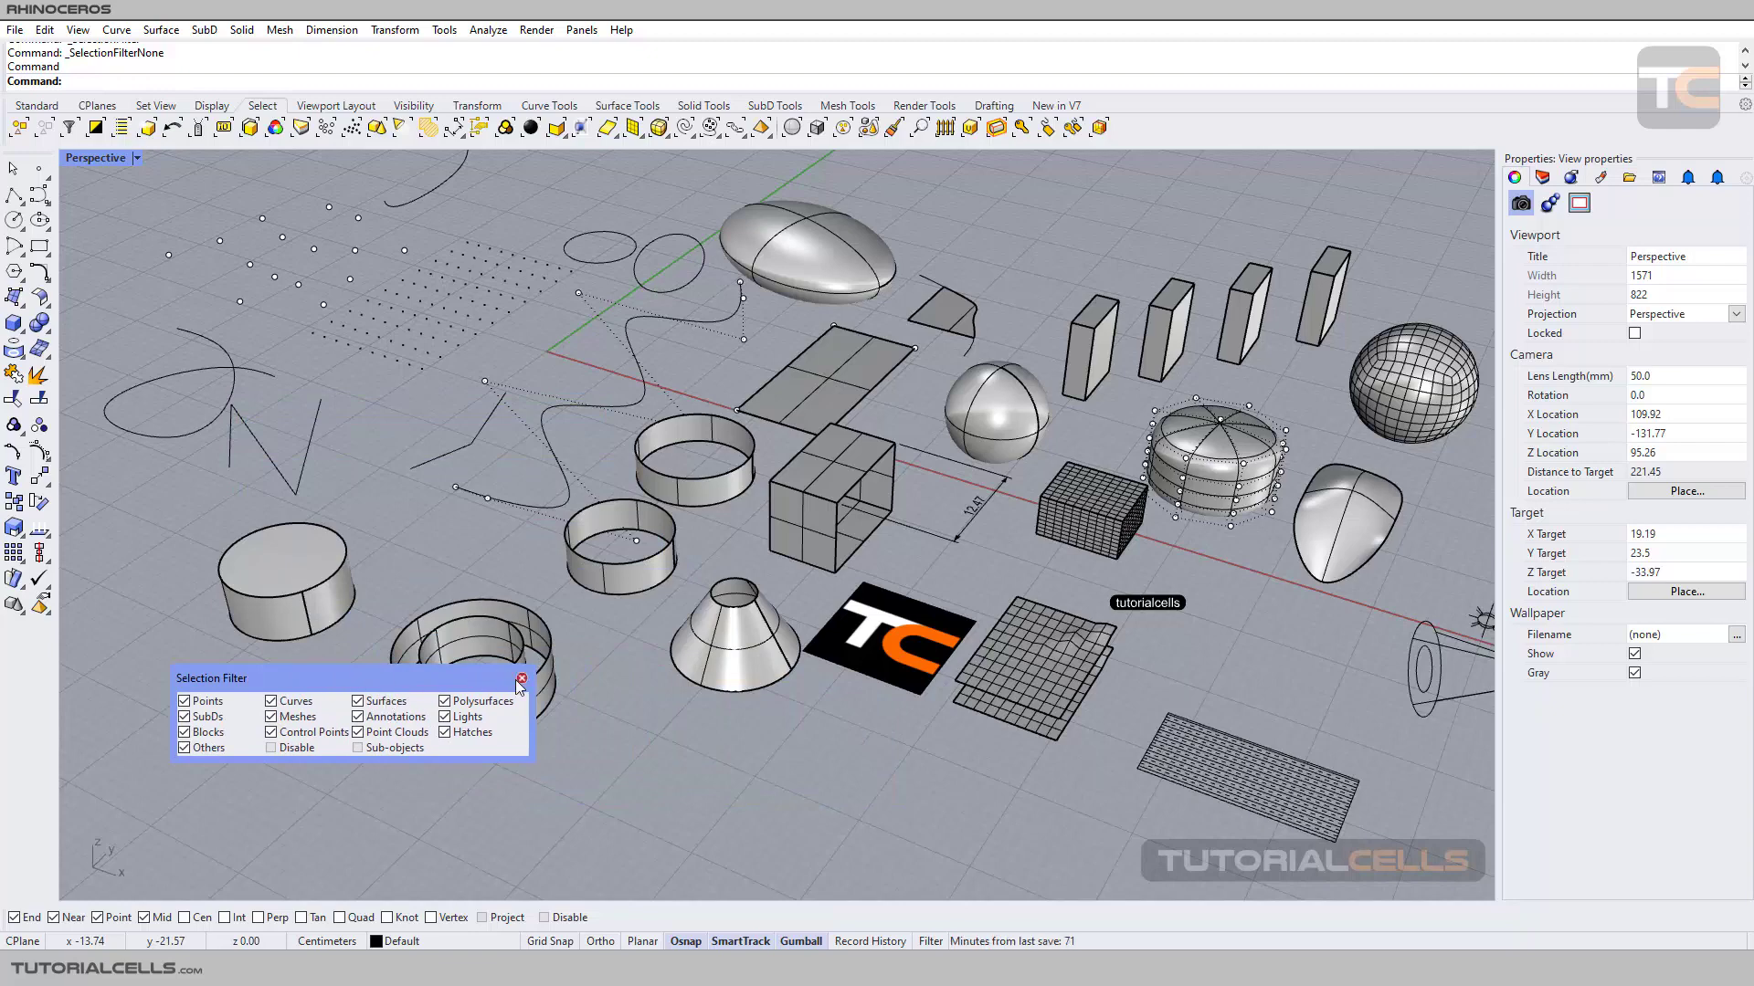
{"action": "left_click", "coordinate": [522, 678]}
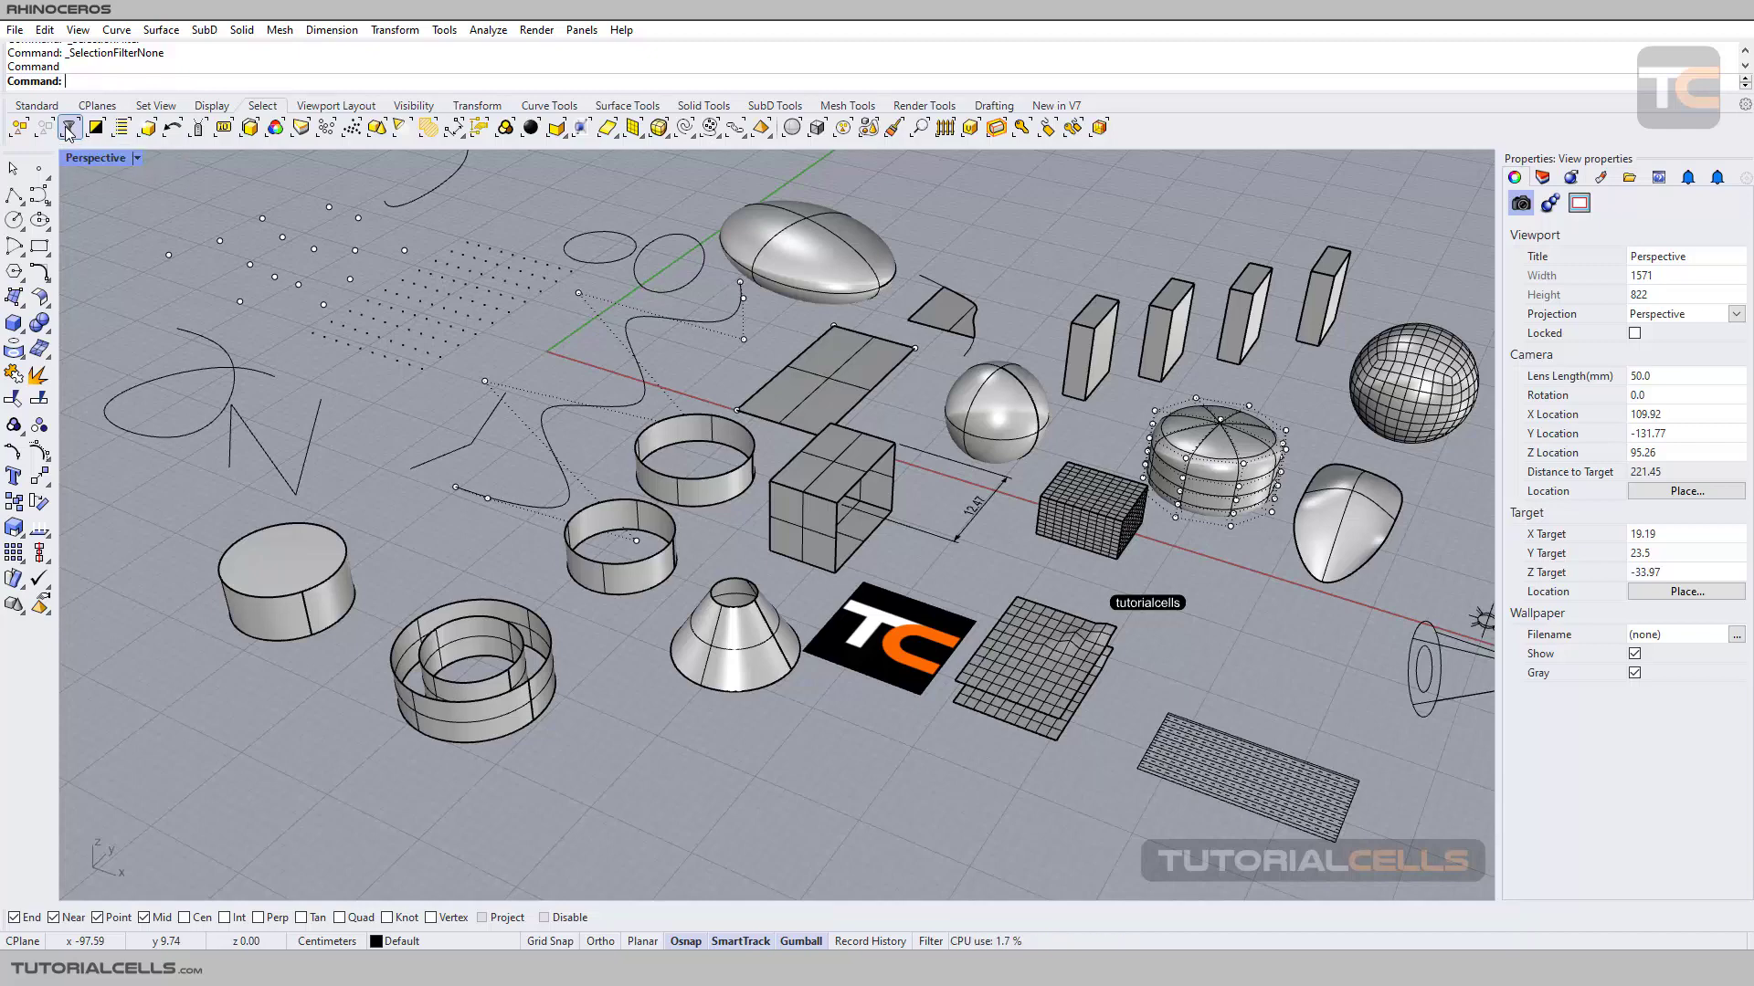
{"action": "left_click", "coordinate": [820, 258]}
{"action": "scroll", "coordinate": [830, 266], "scroll_direction": "down", "scroll_amount": 2}
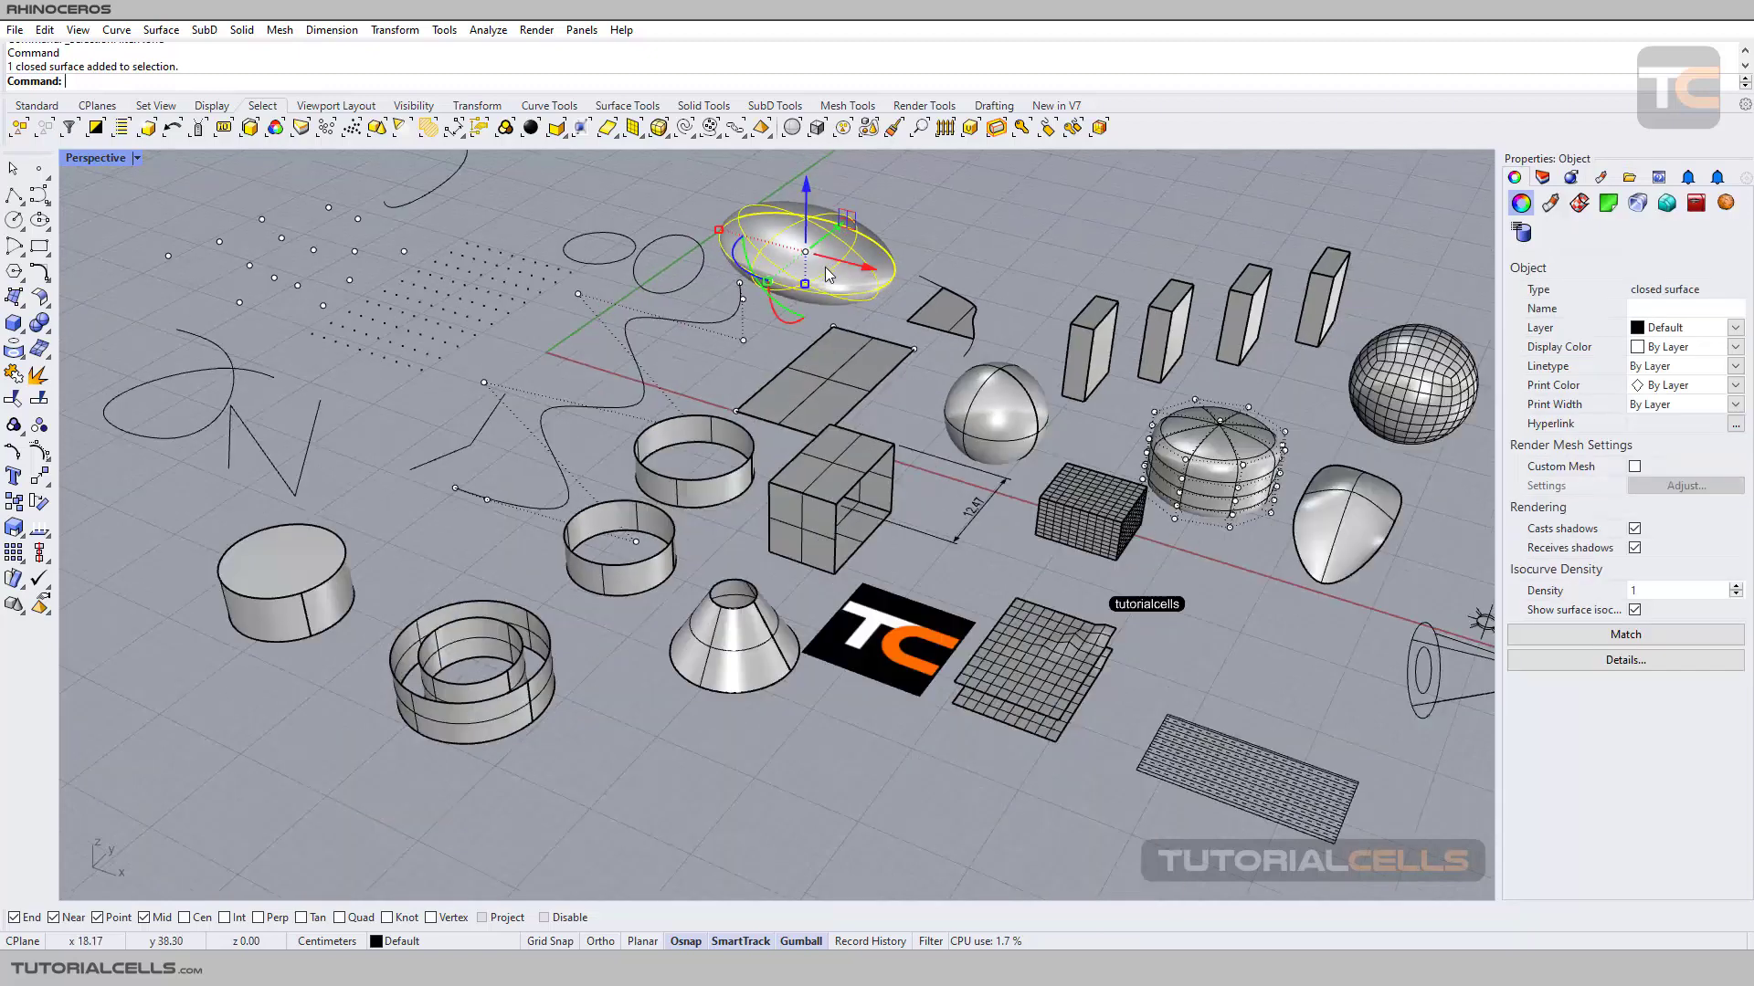
{"action": "scroll", "coordinate": [830, 267], "scroll_direction": "down", "scroll_amount": 1}
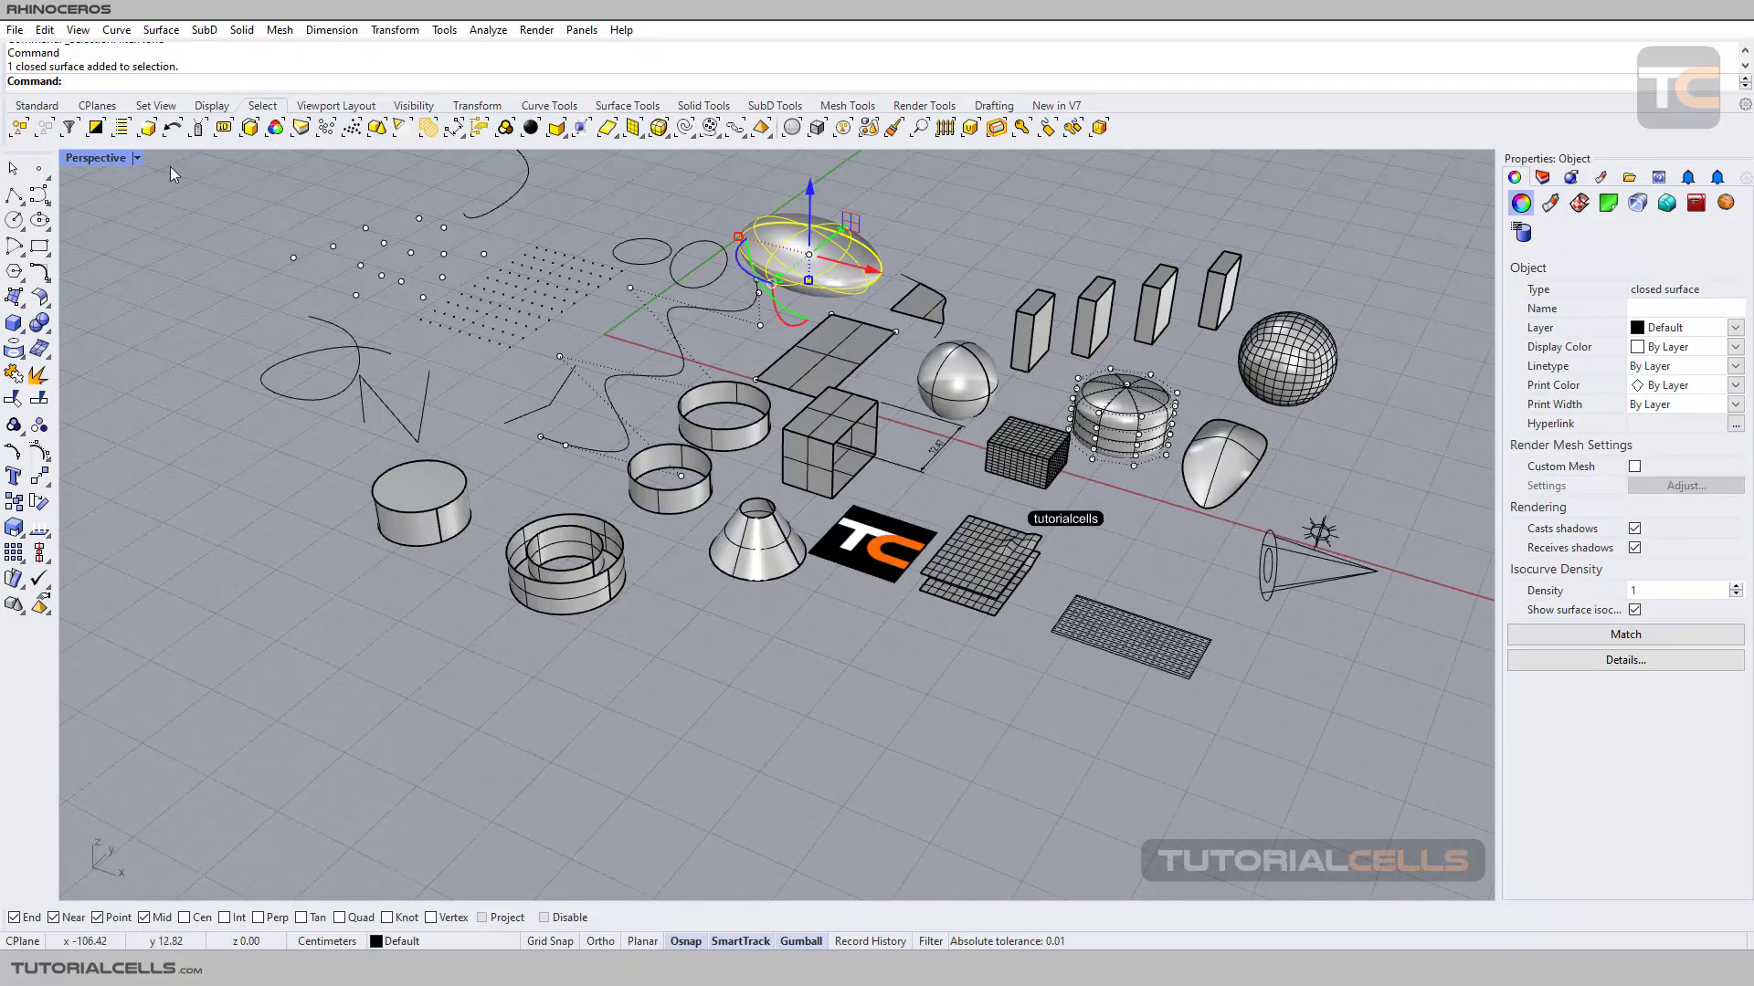
{"action": "left_click", "coordinate": [95, 127]}
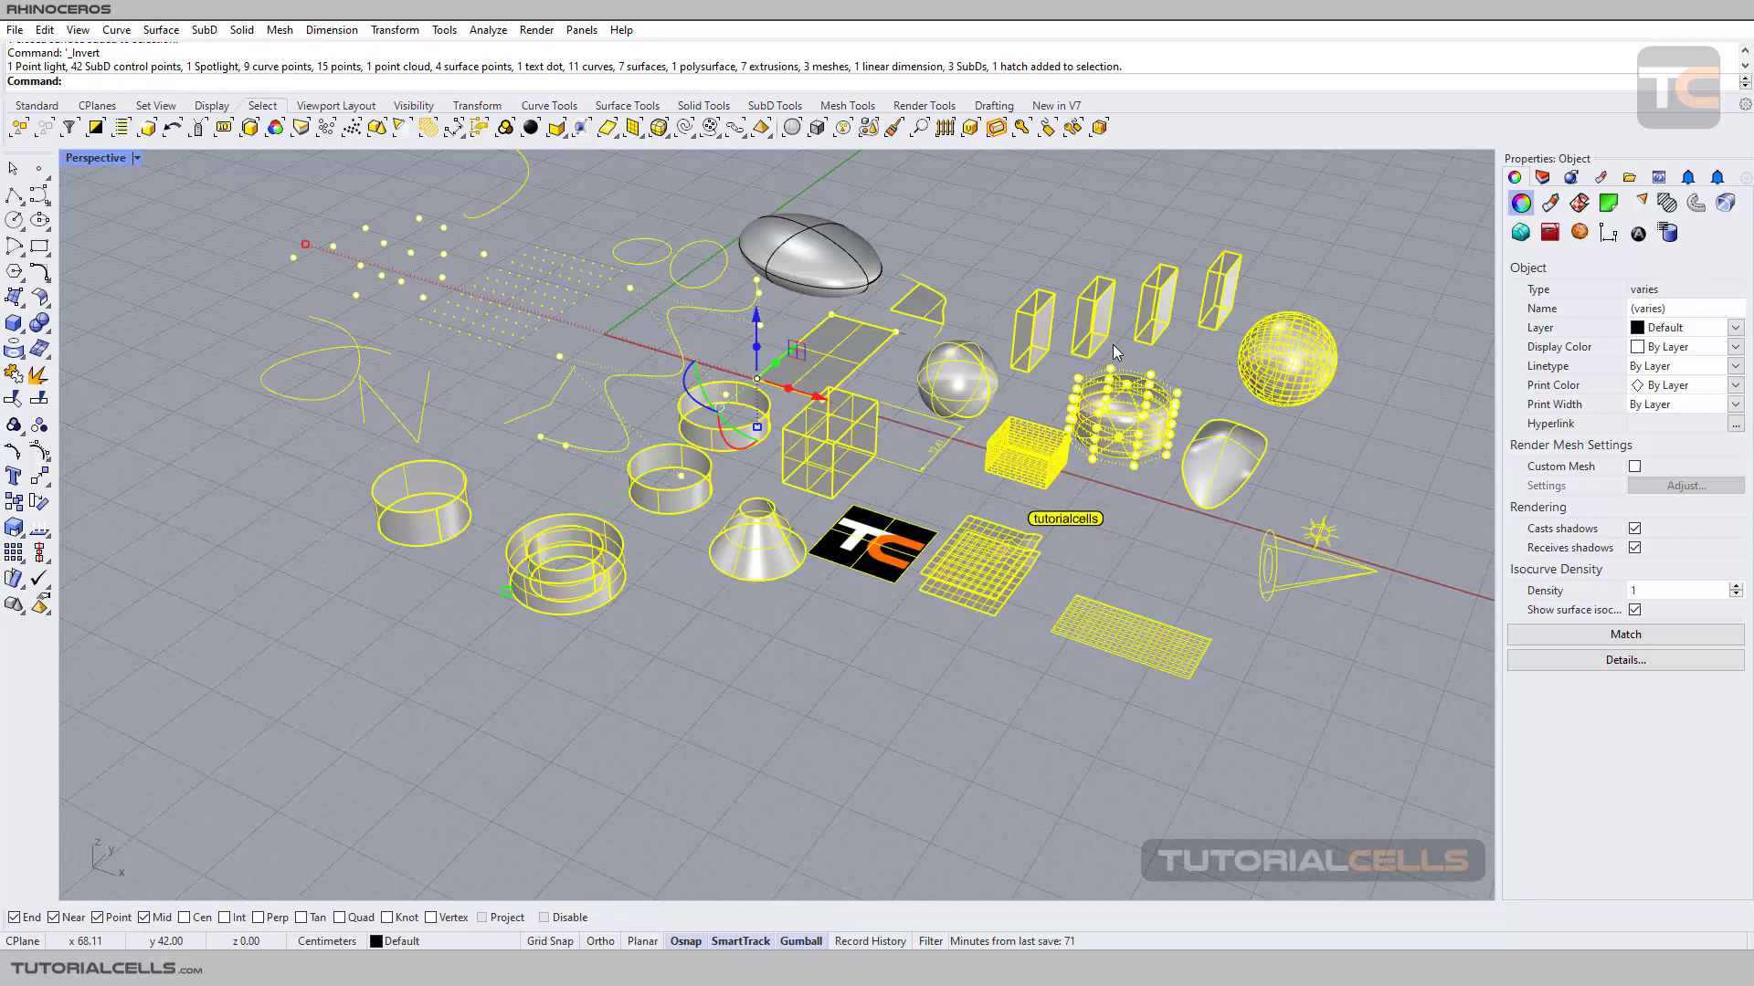
{"action": "scroll", "coordinate": [806, 249], "scroll_direction": "up", "scroll_amount": 1}
{"action": "scroll", "coordinate": [808, 248], "scroll_direction": "up", "scroll_amount": 1}
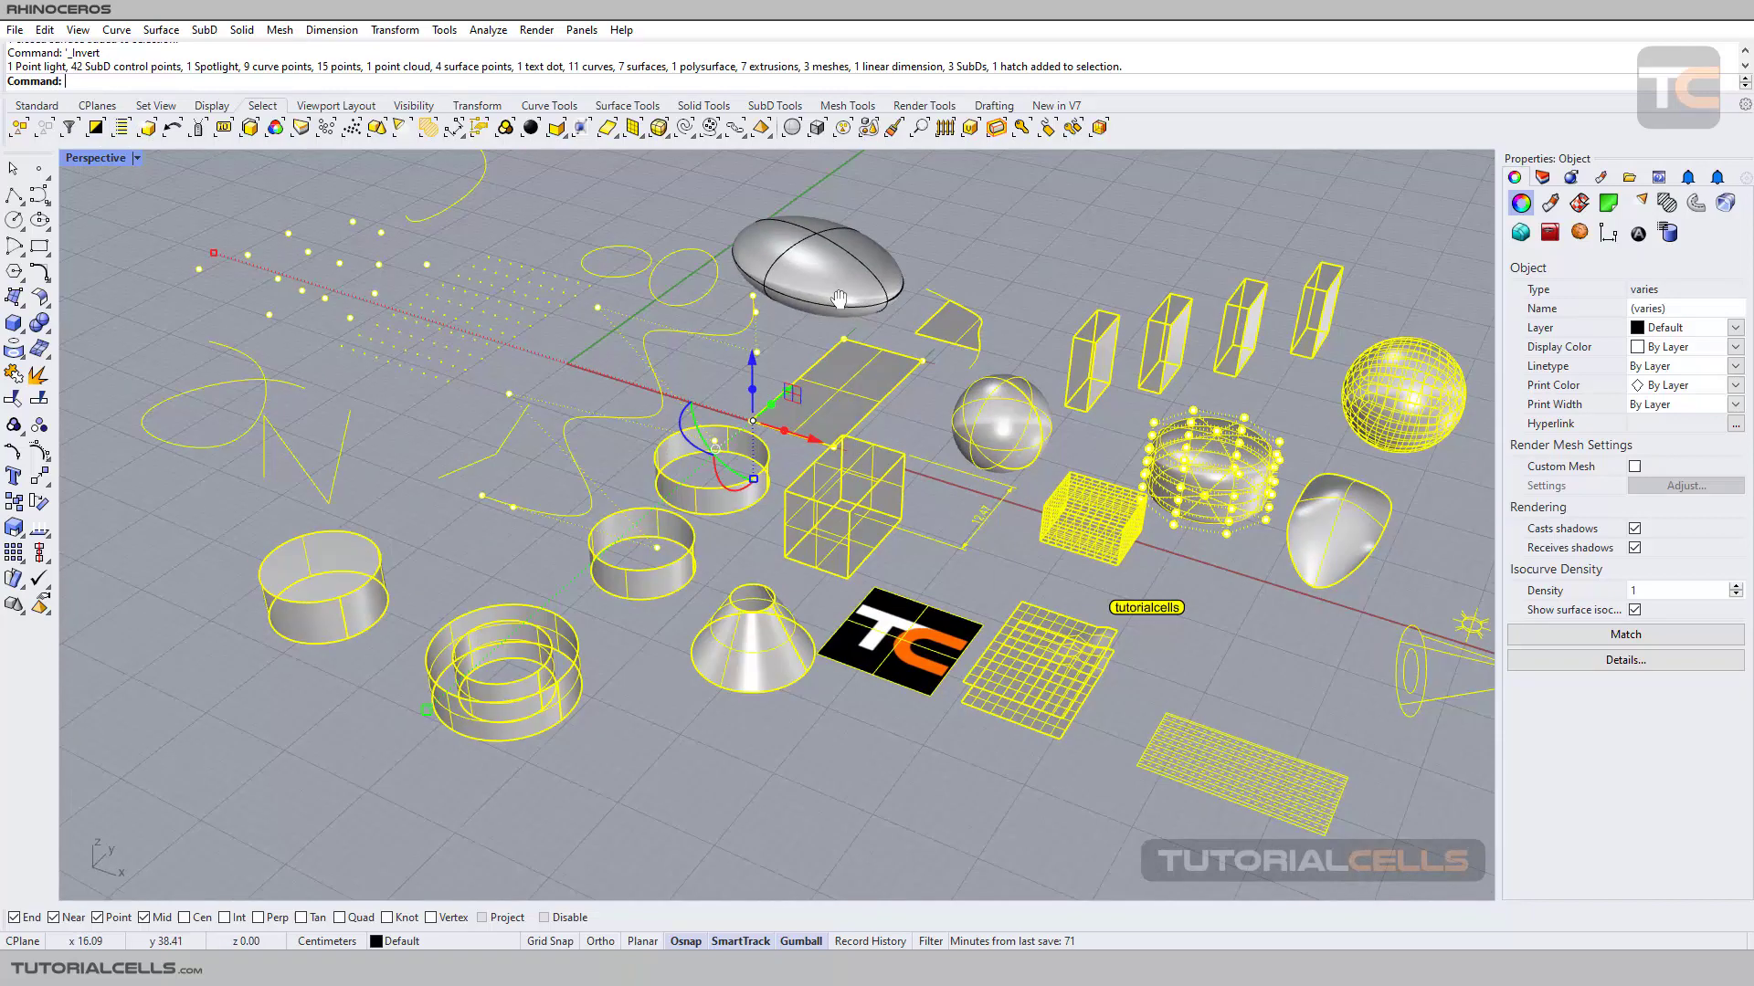
{"action": "scroll", "coordinate": [857, 317], "scroll_direction": "up", "scroll_amount": 1}
{"action": "left_click", "coordinate": [864, 304]}
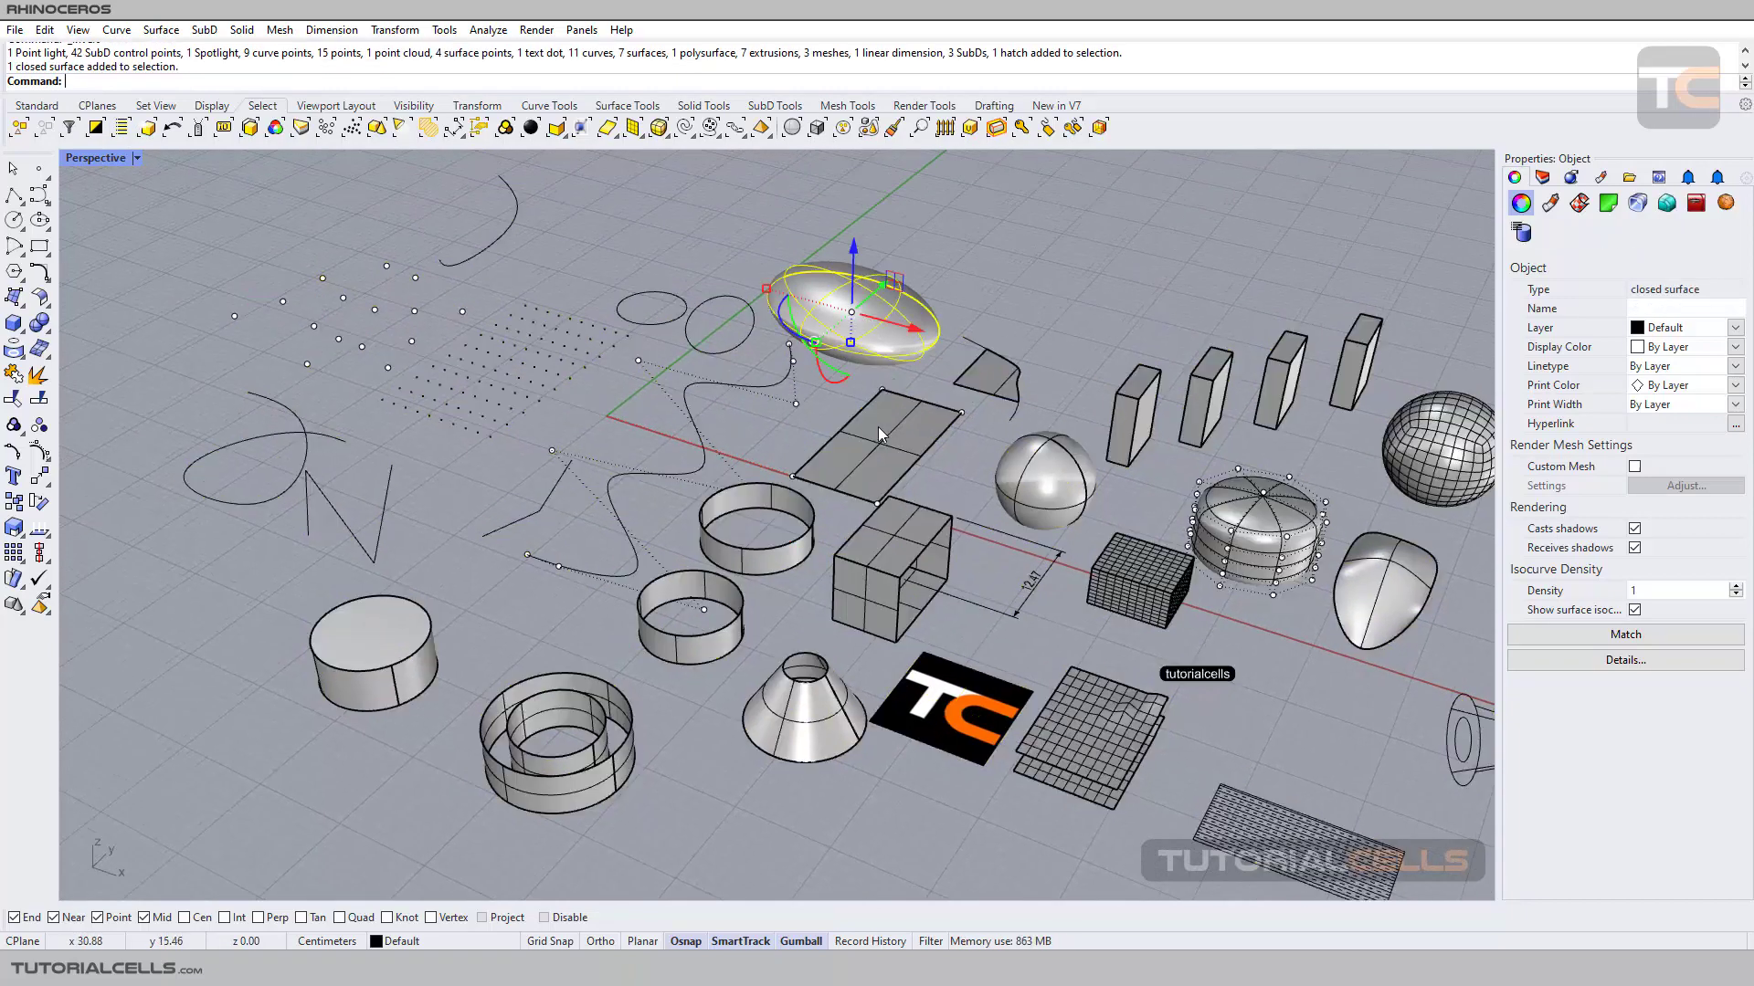
{"action": "left_click", "coordinate": [885, 435], "text": "shift"}
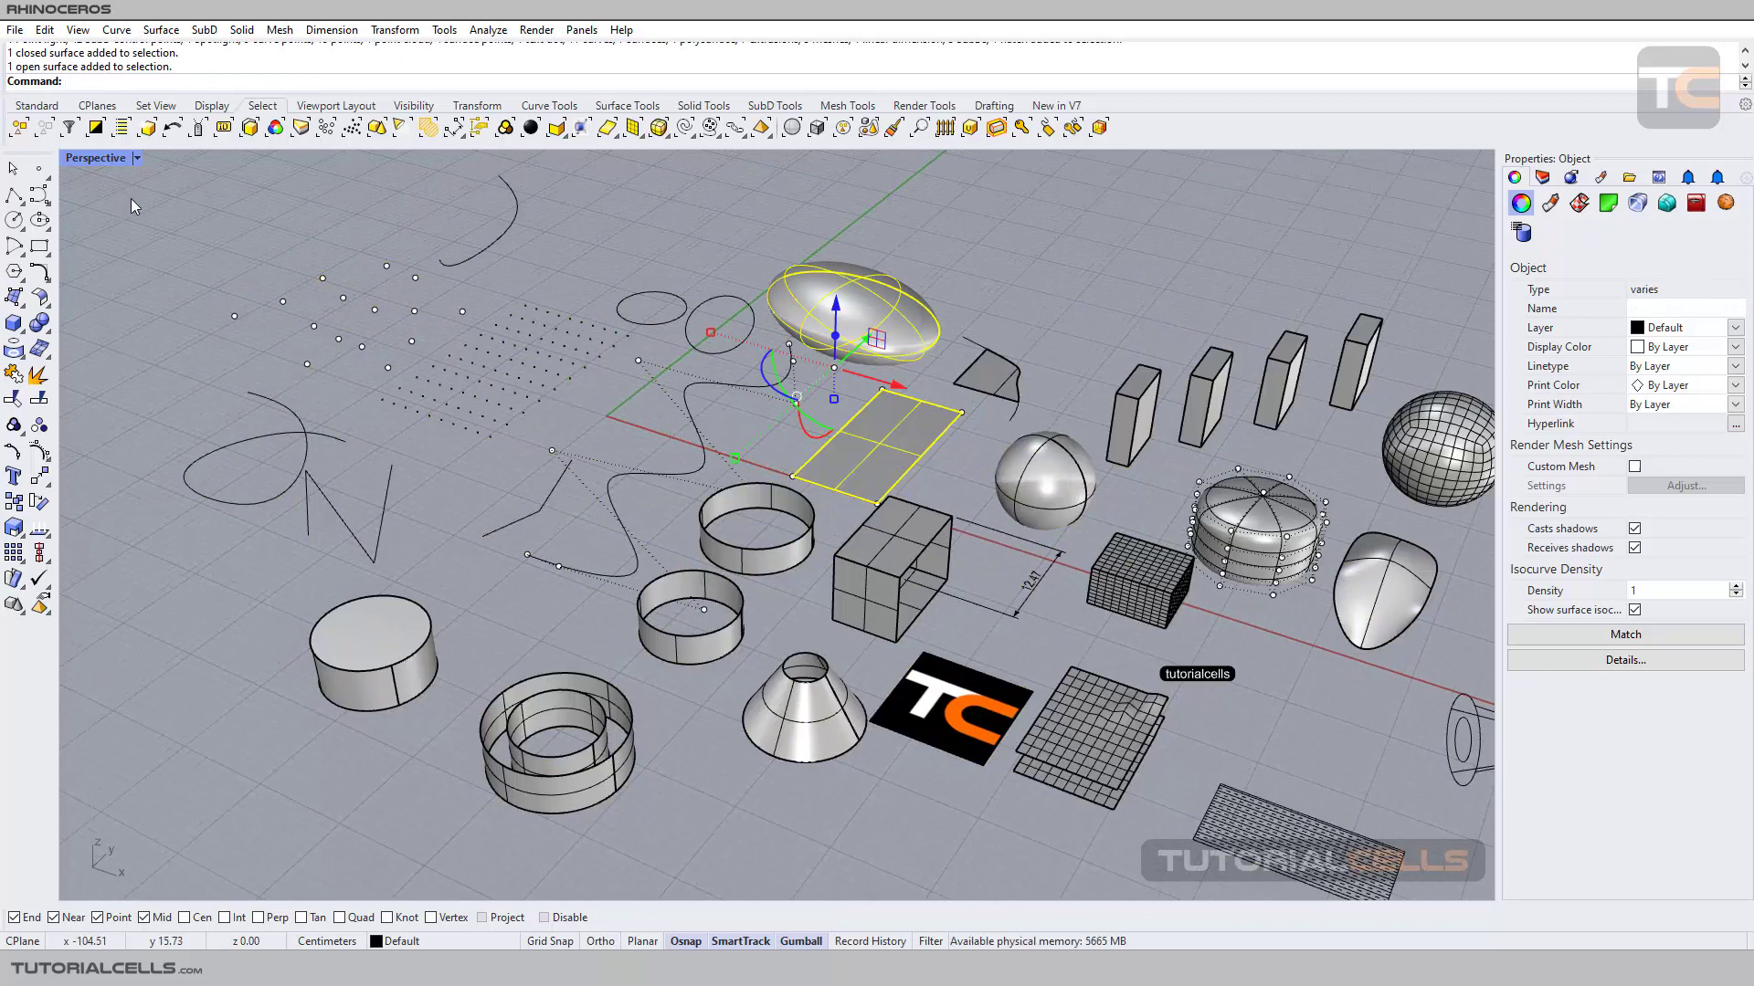
{"action": "left_click", "coordinate": [95, 127]}
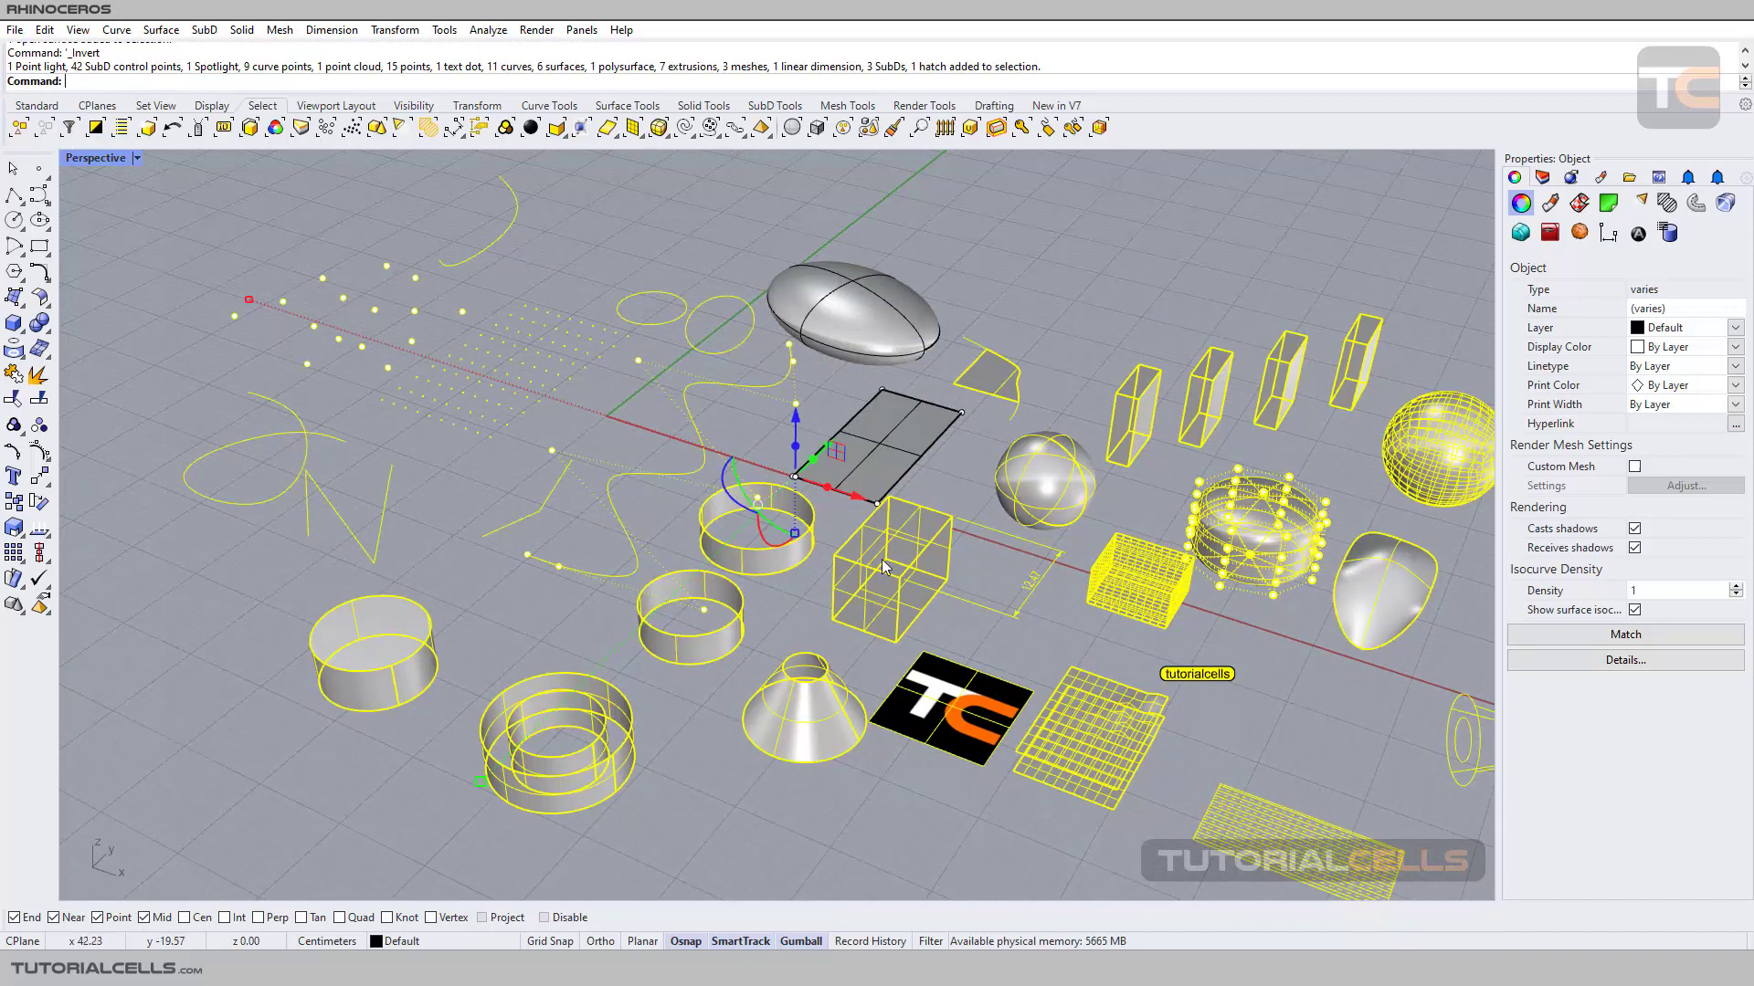
{"action": "left_click", "coordinate": [964, 245]}
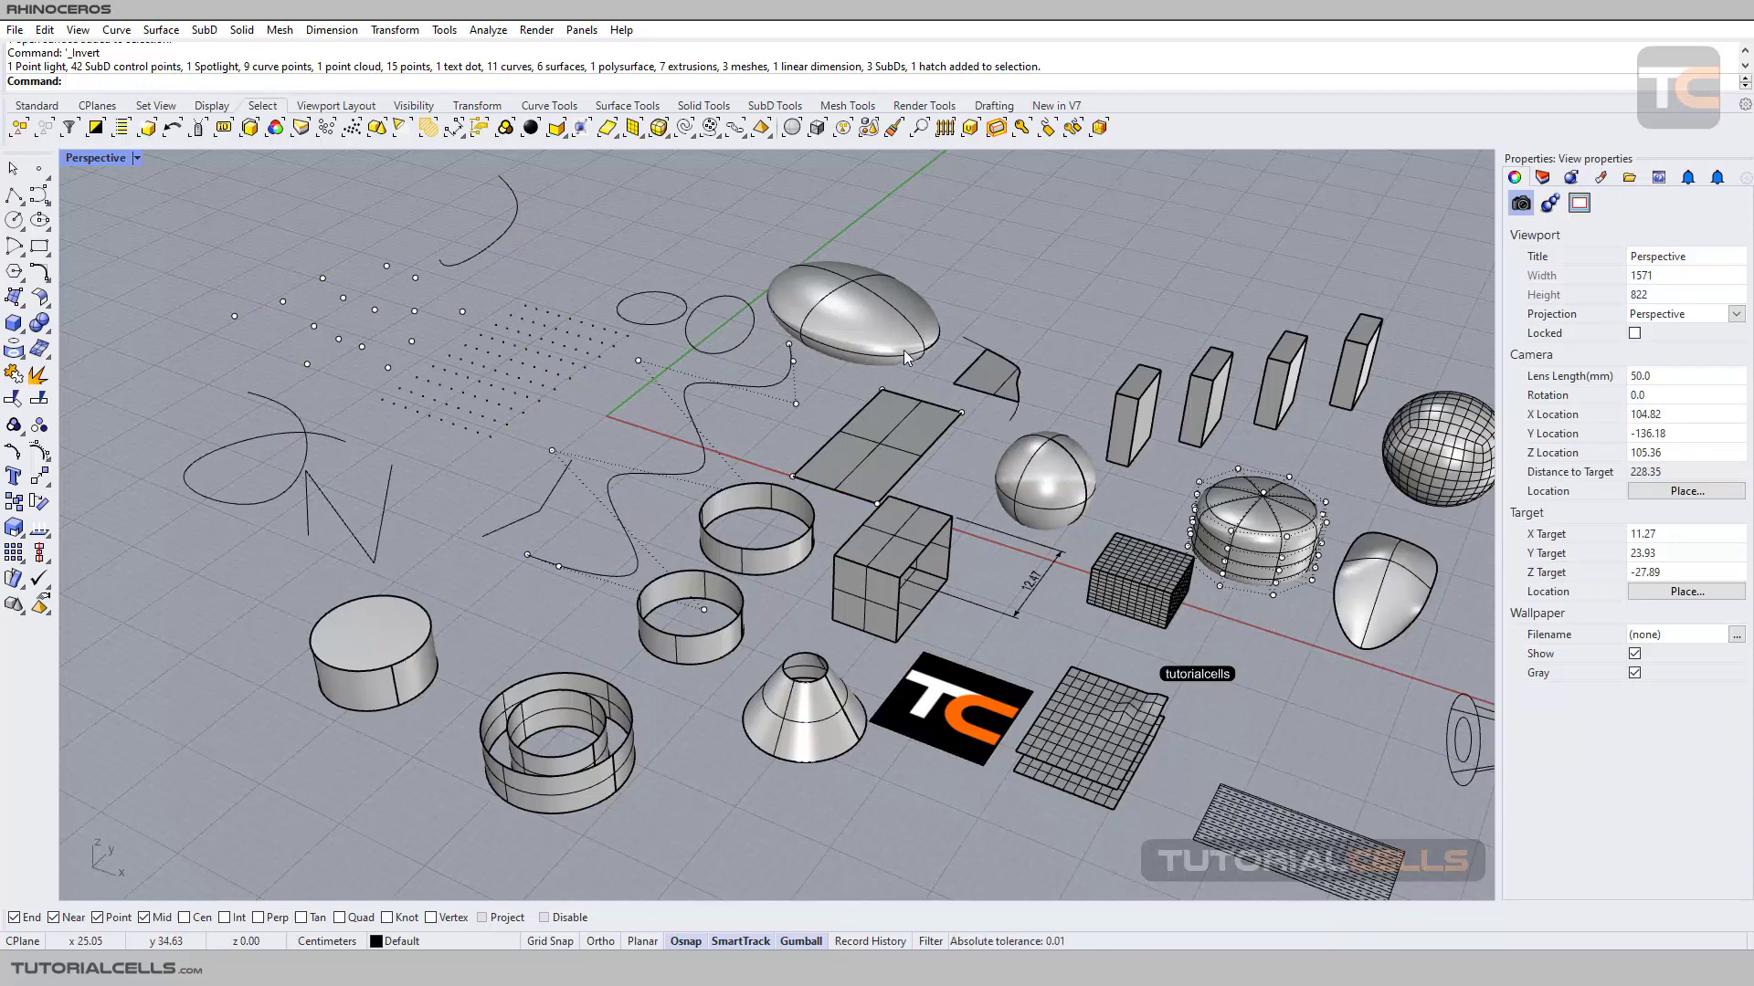
{"action": "scroll", "coordinate": [903, 350], "scroll_direction": "down", "scroll_amount": 2}
{"action": "scroll", "coordinate": [976, 386], "scroll_direction": "down", "scroll_amount": 2}
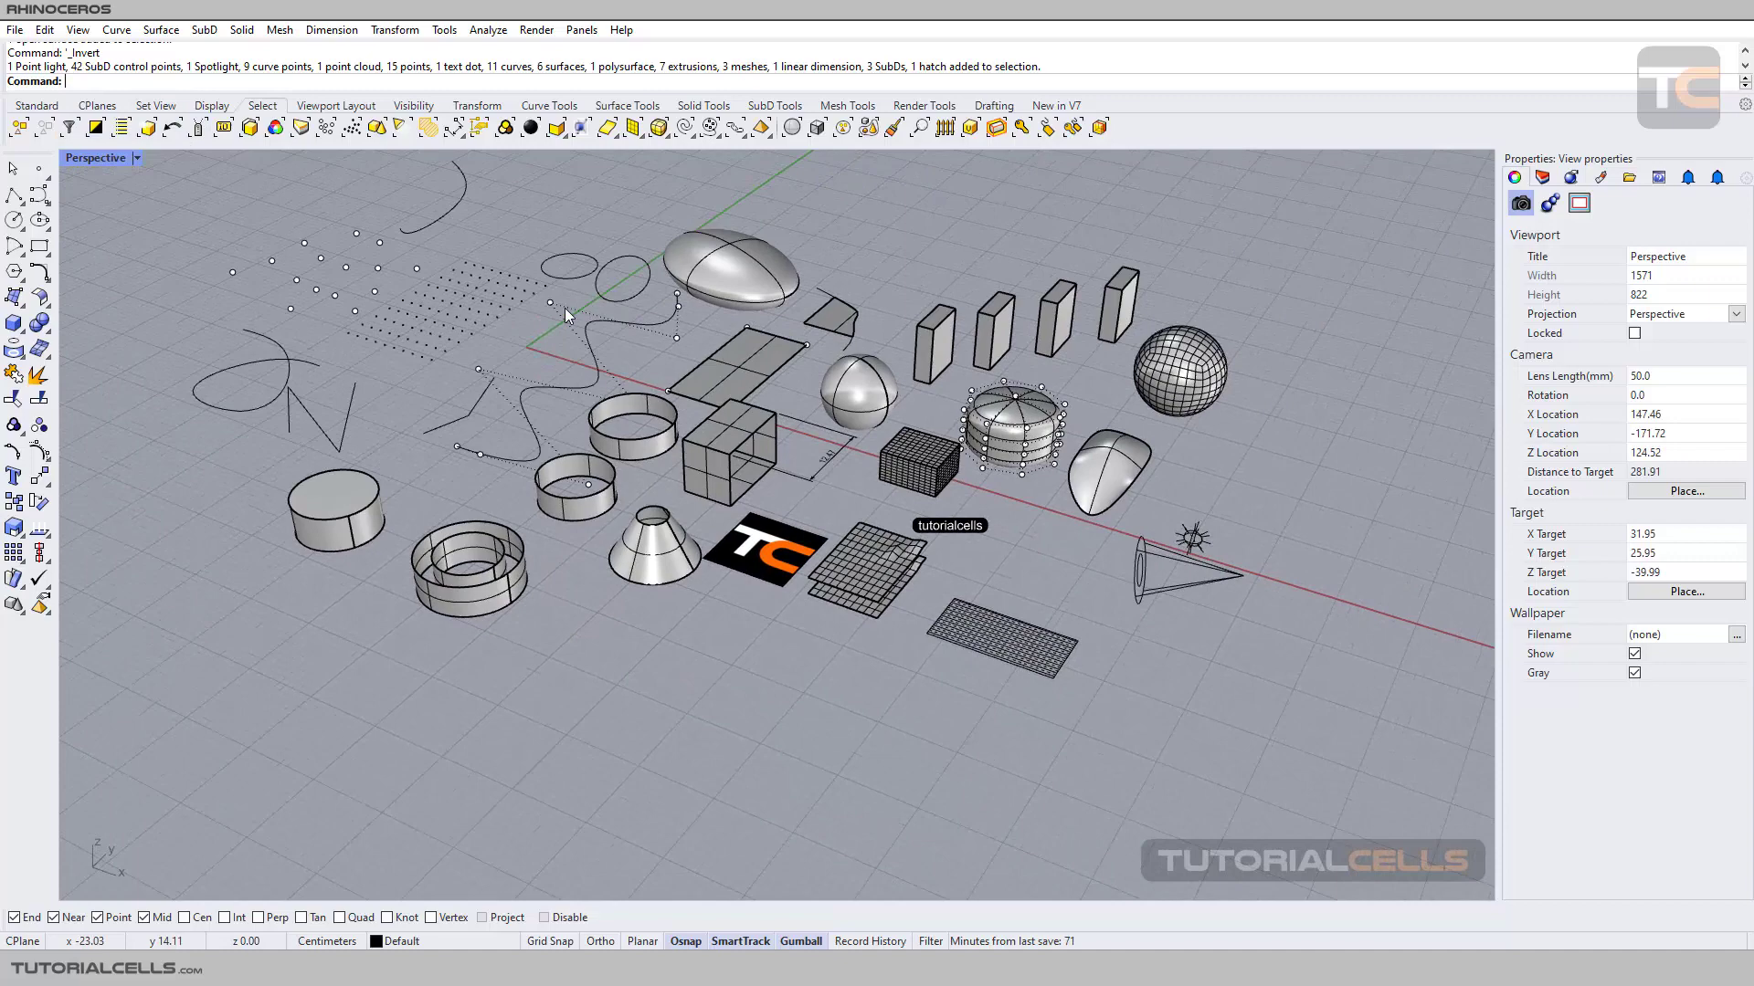
{"action": "scroll", "coordinate": [1036, 387], "scroll_direction": "up", "scroll_amount": 3}
{"action": "scroll", "coordinate": [1048, 407], "scroll_direction": "up", "scroll_amount": 3}
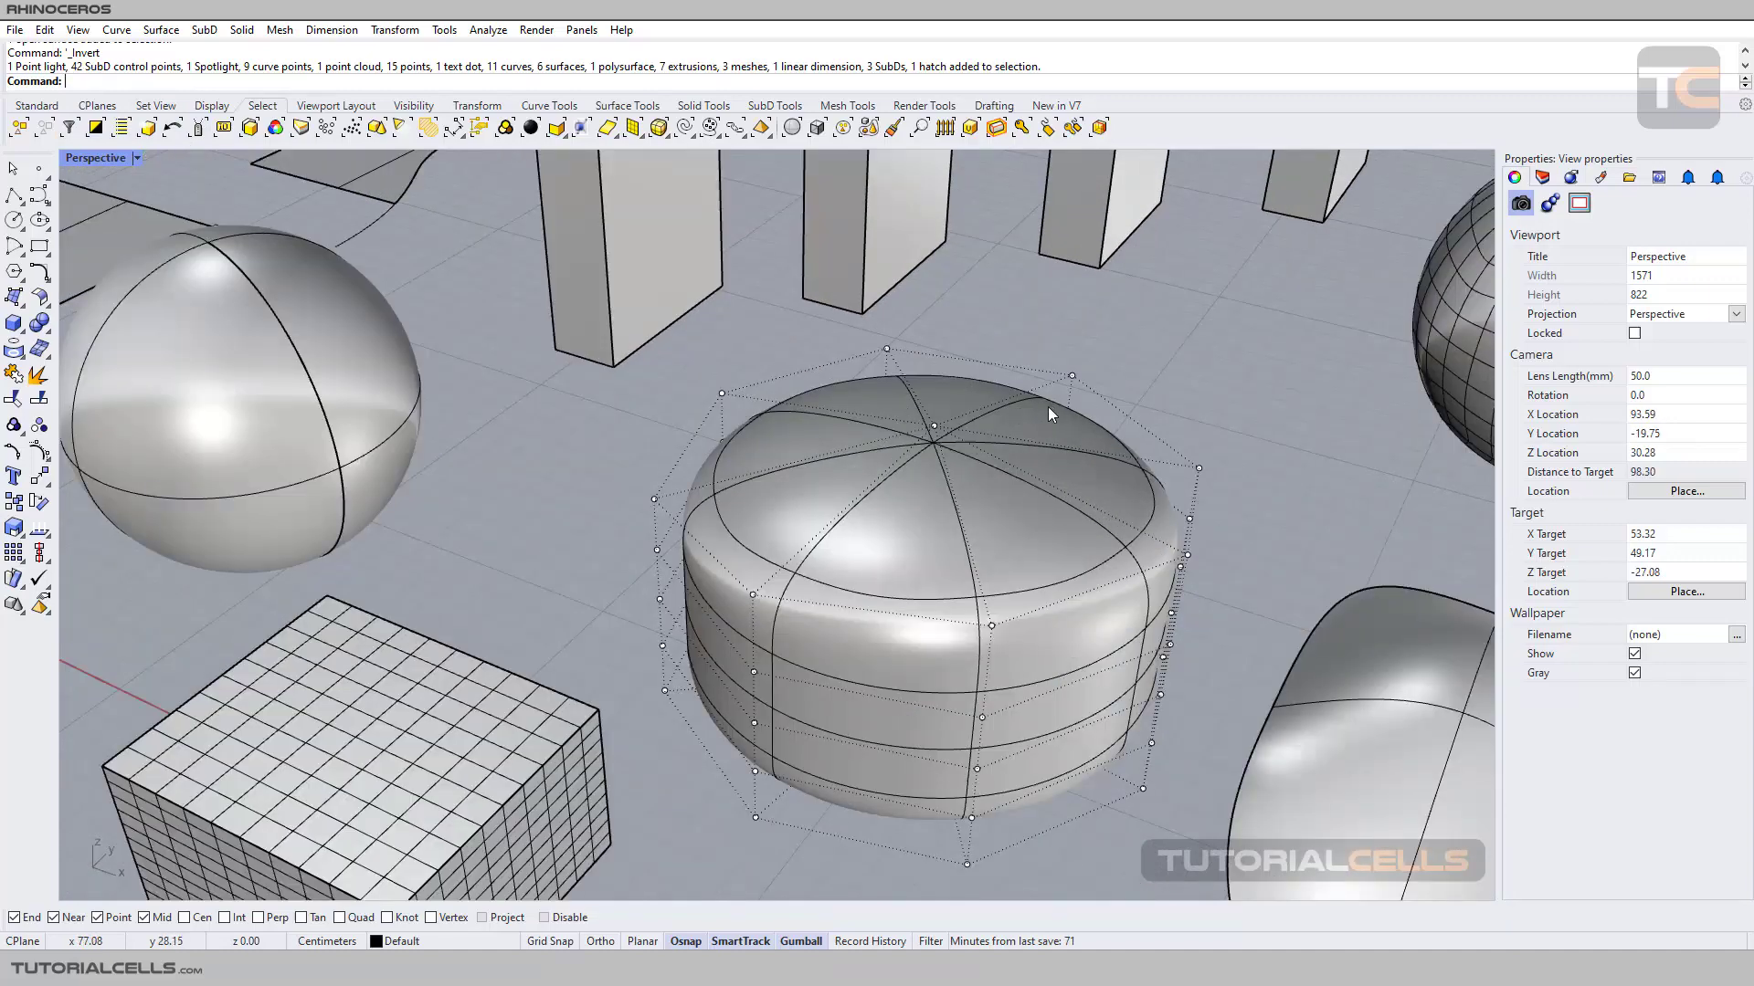
{"action": "left_click", "coordinate": [1200, 466]}
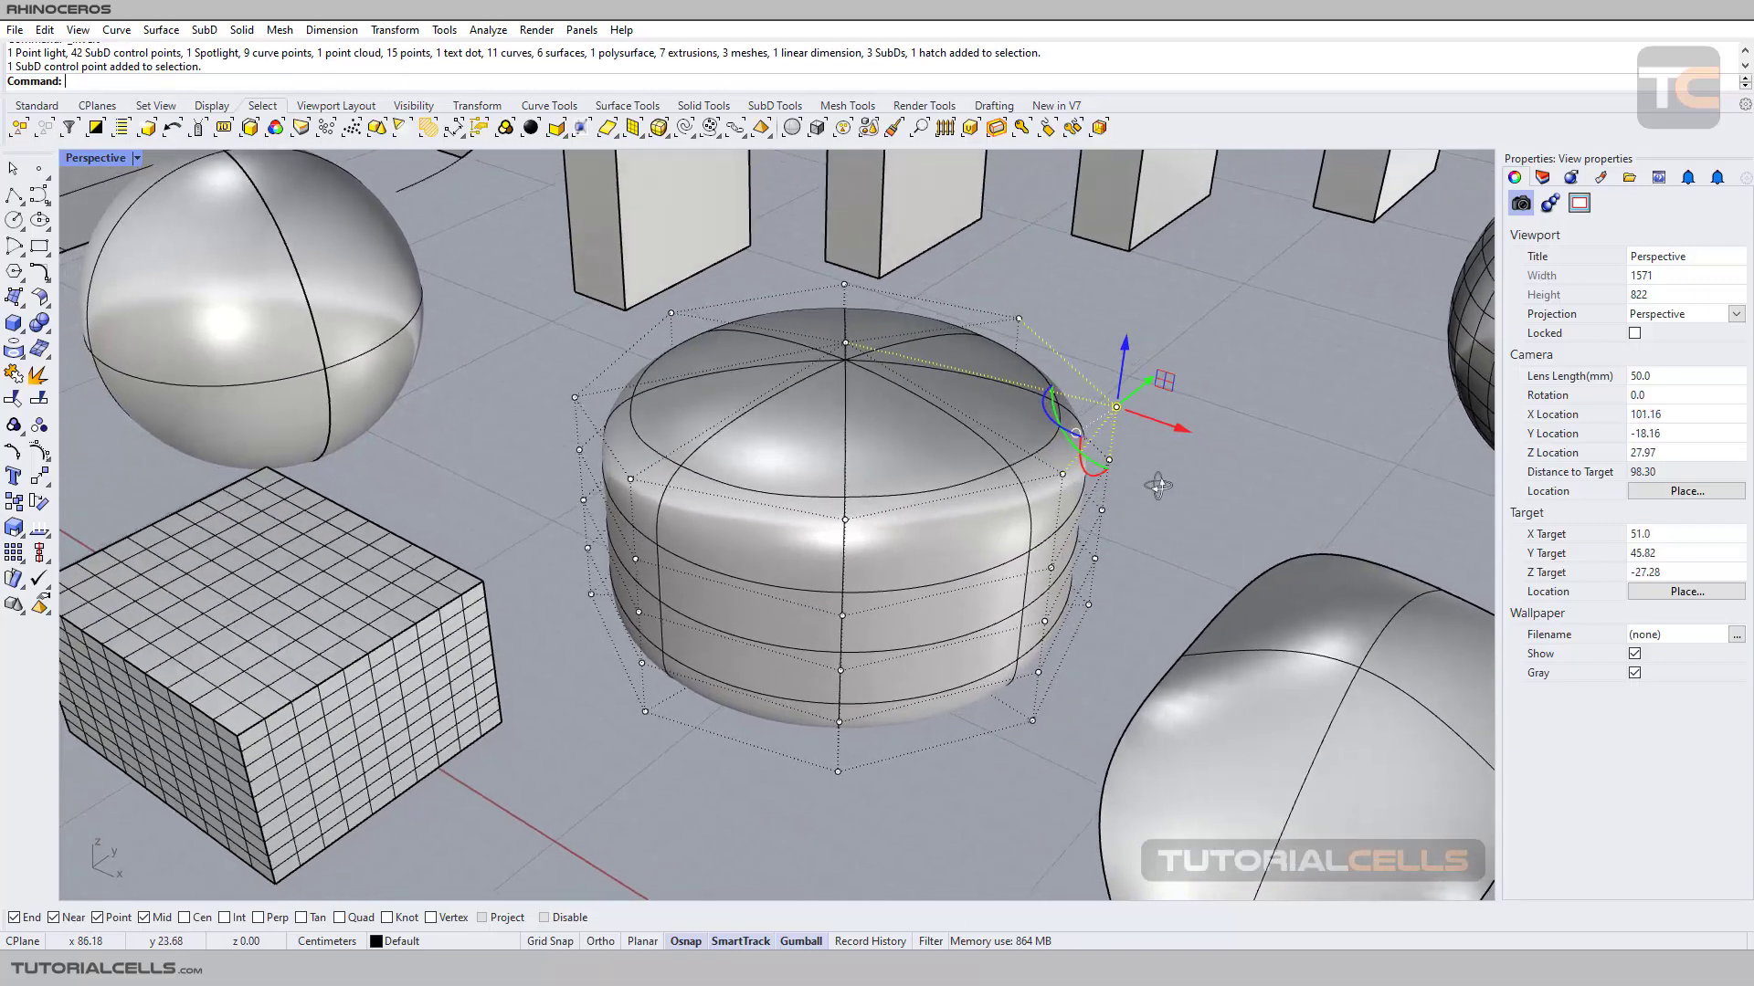
{"action": "right_click_drag", "start_coordinate": [1241, 525], "coordinate": [1138, 474]}
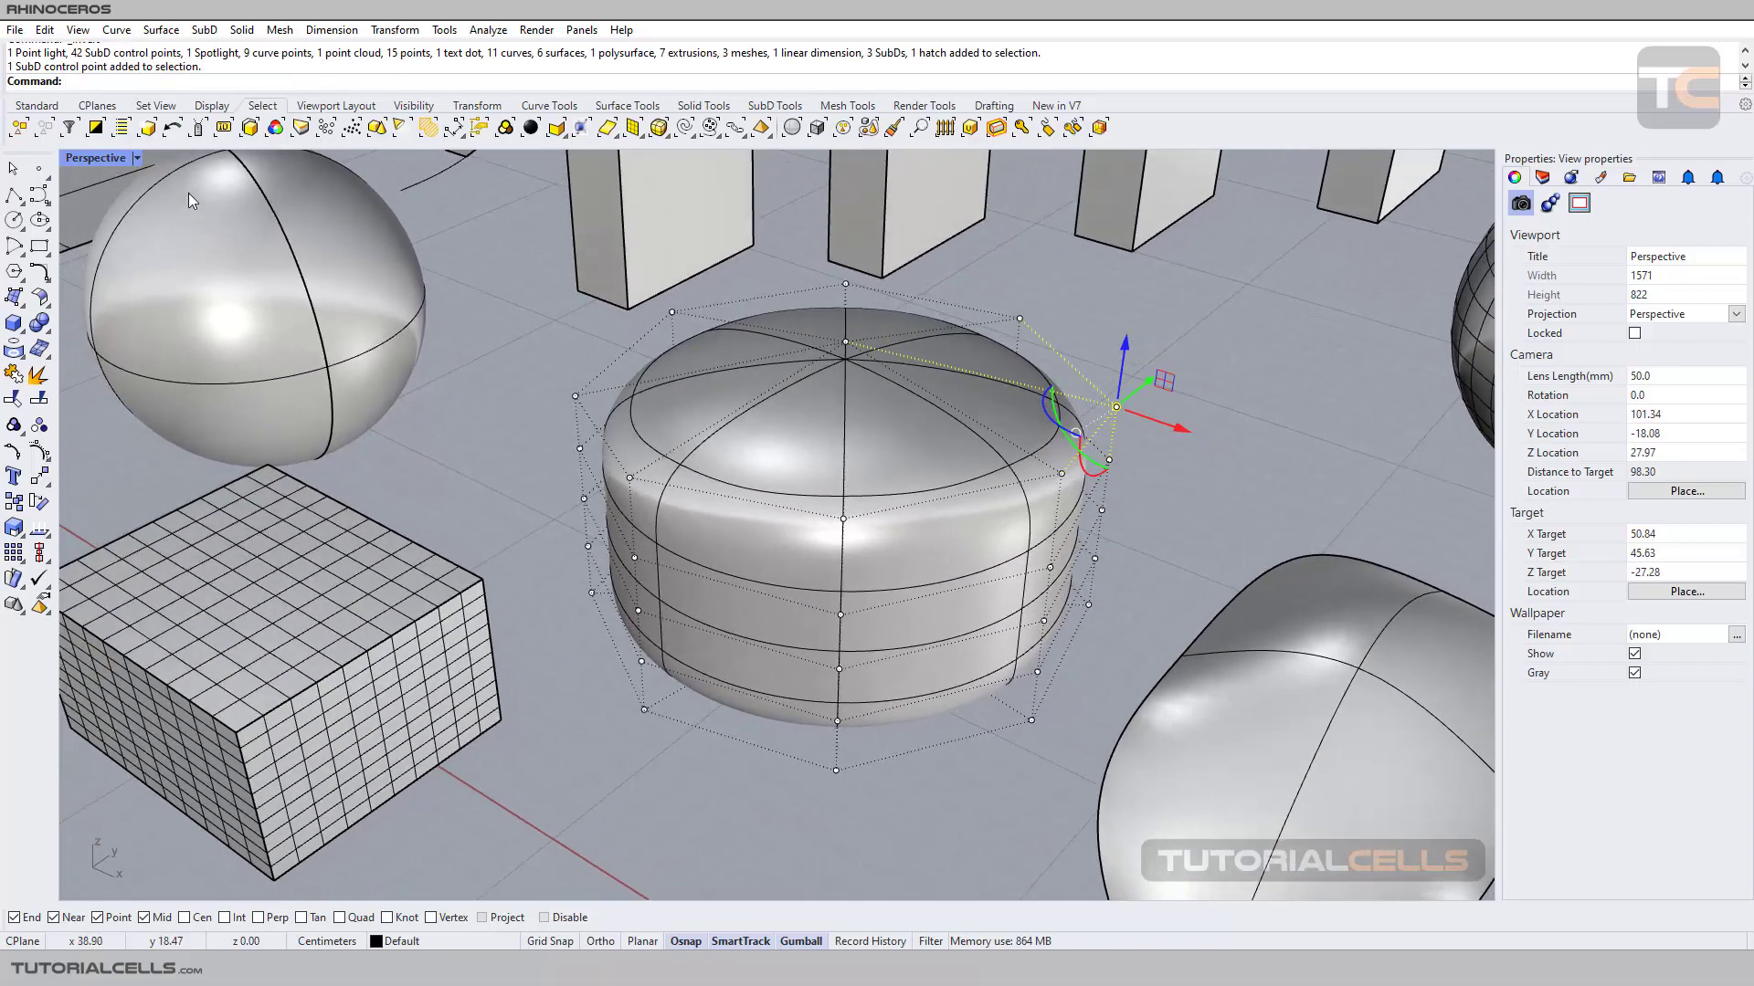
{"action": "right_click", "coordinate": [100, 128]}
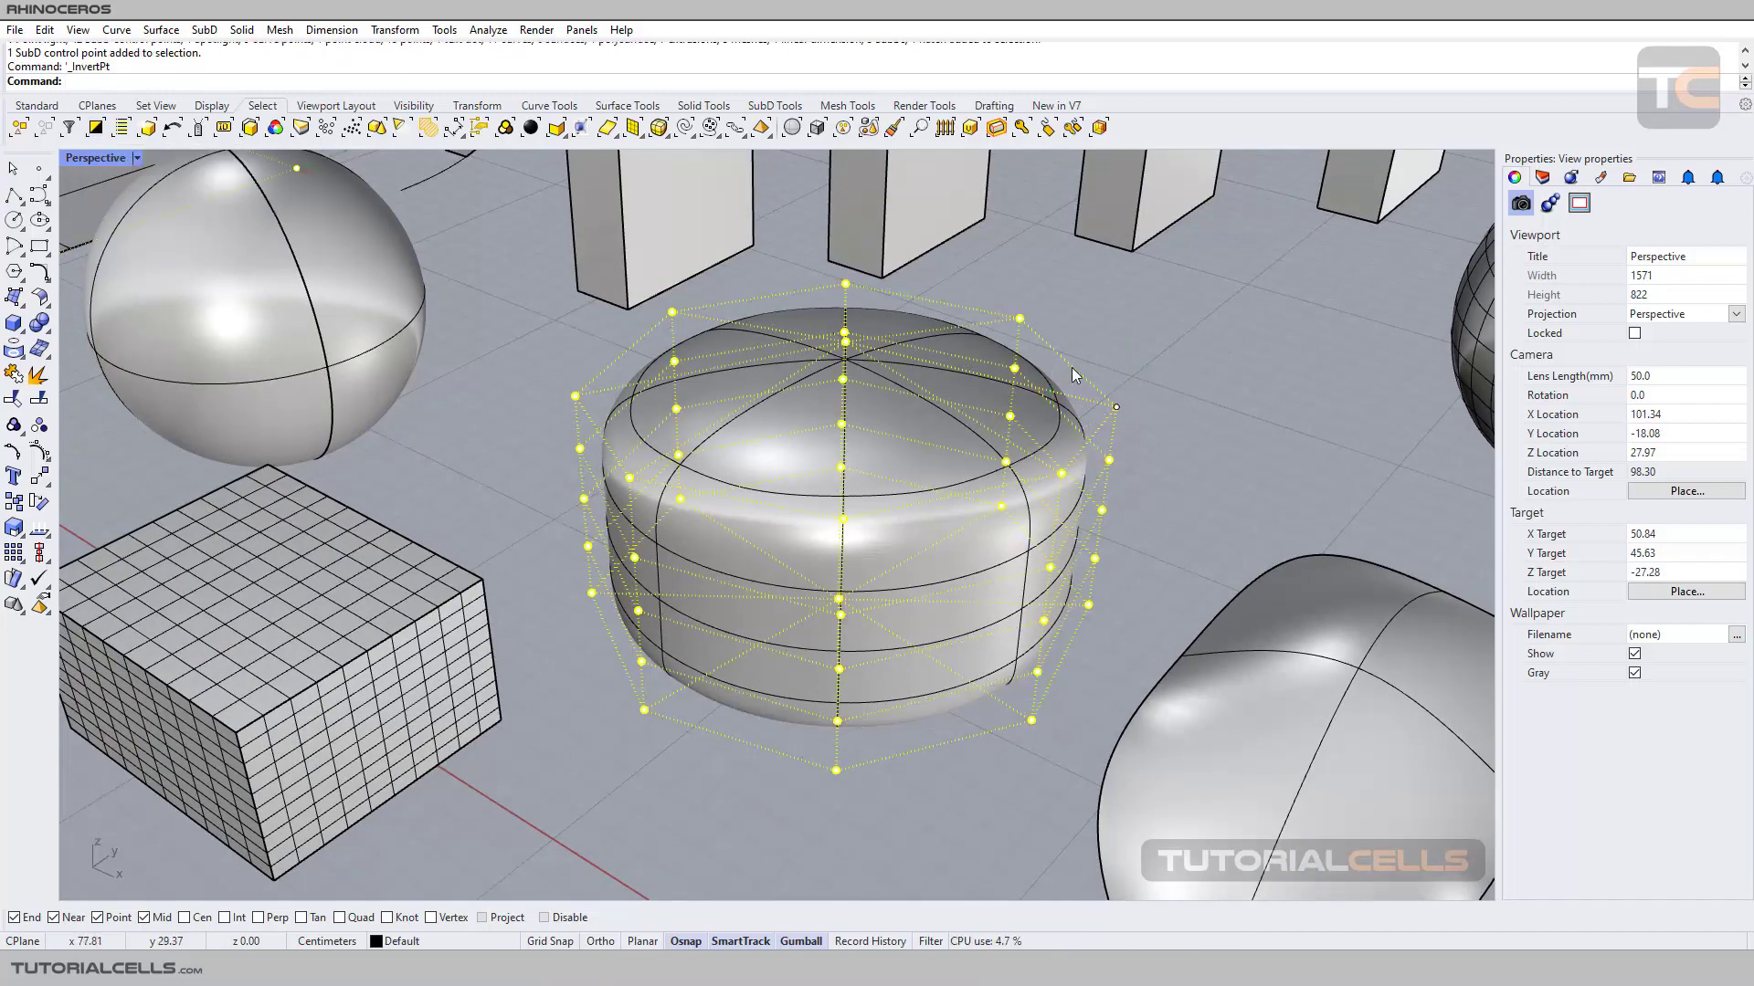
{"action": "scroll", "coordinate": [733, 351], "scroll_direction": "down", "scroll_amount": 5}
{"action": "right_click_drag", "start_coordinate": [696, 349], "coordinate": [849, 420], "text": "shift"}
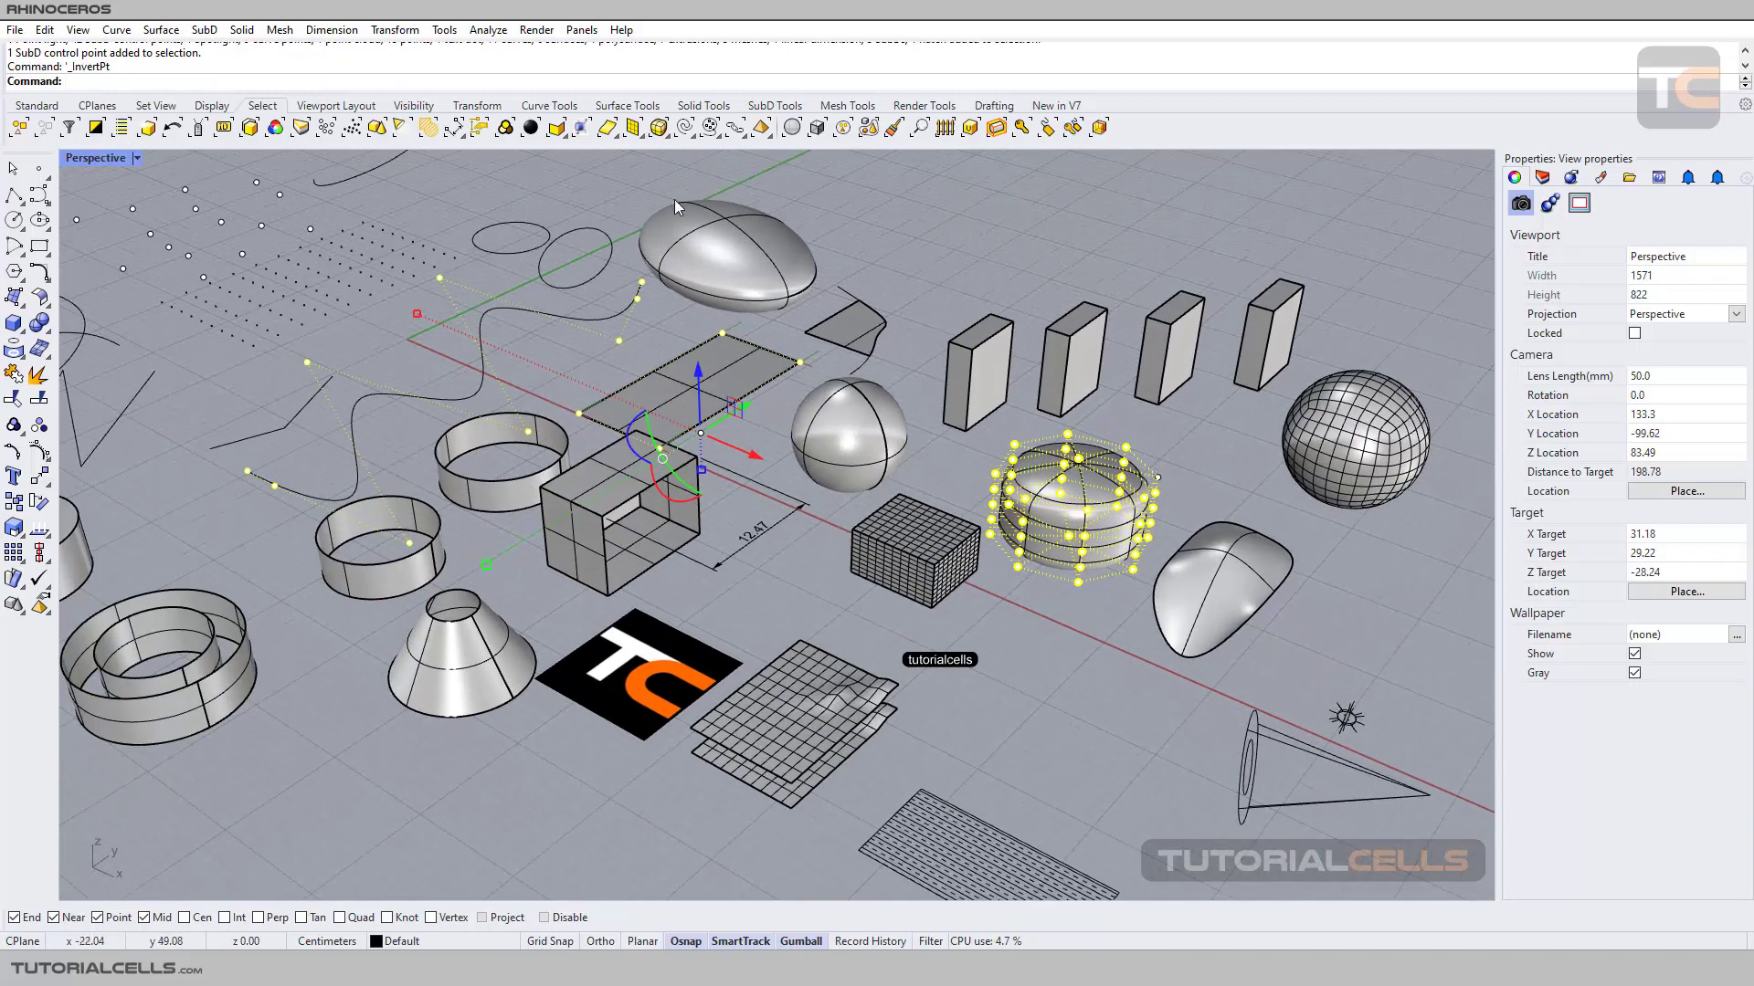
{"action": "scroll", "coordinate": [1164, 484], "scroll_direction": "up", "scroll_amount": 3}
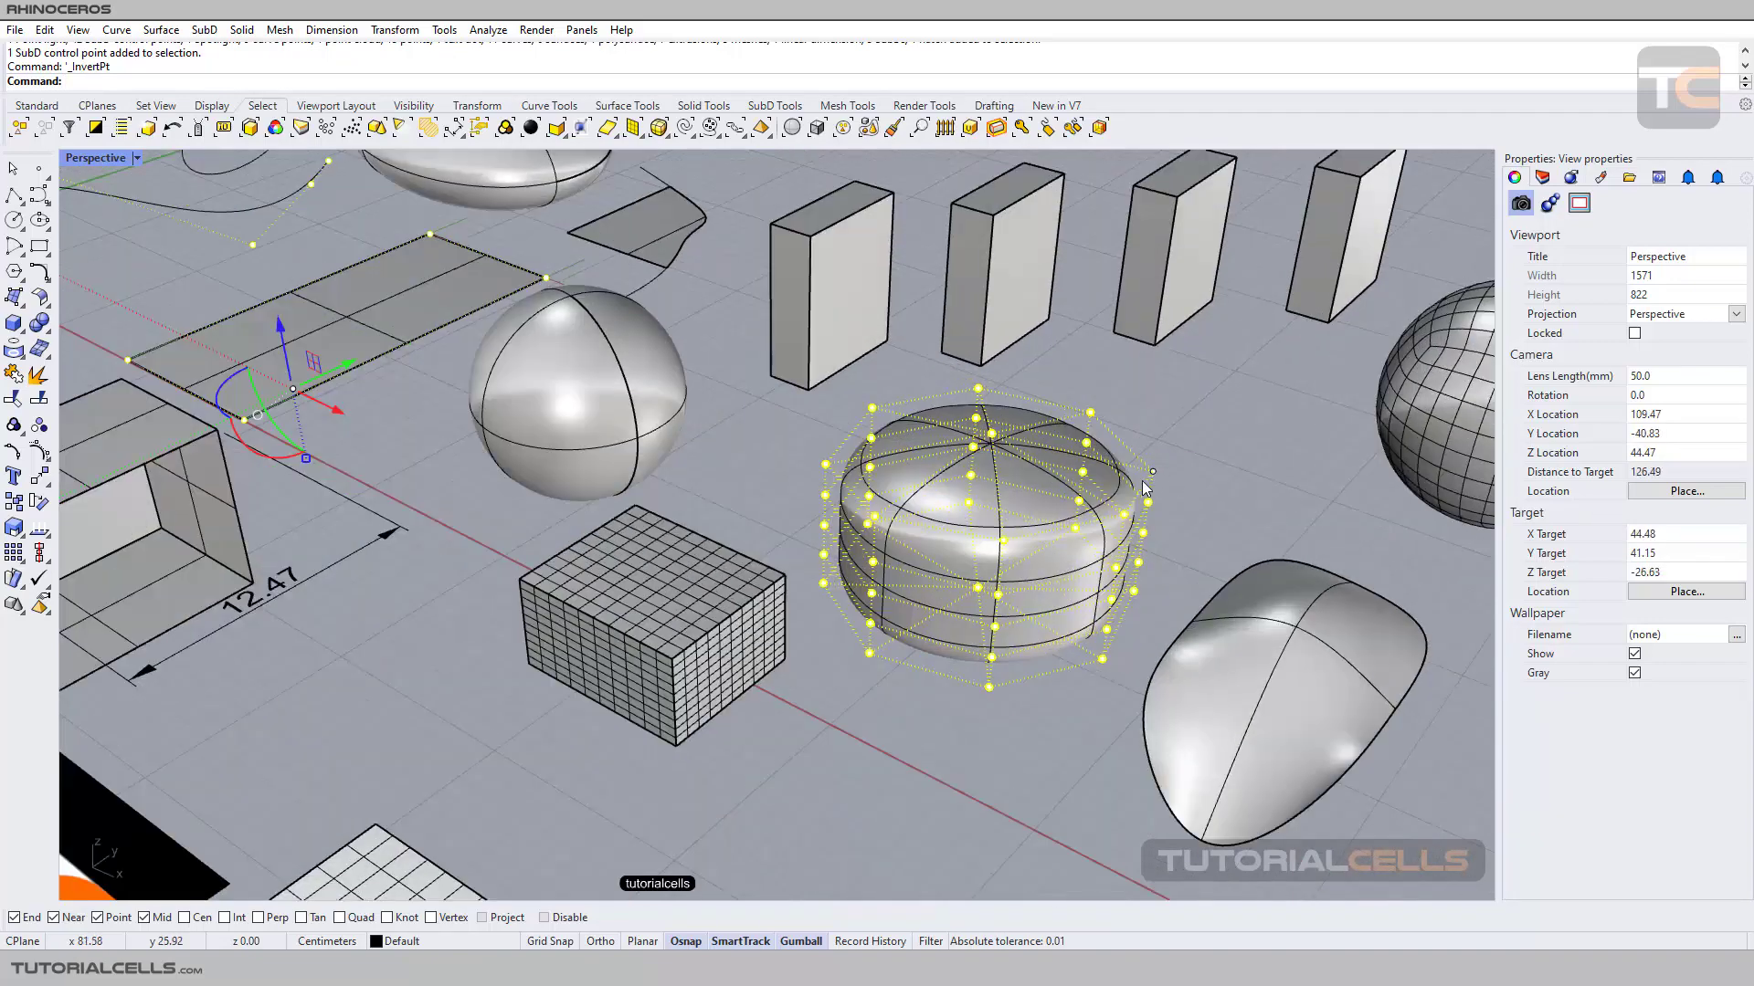
{"action": "scroll", "coordinate": [731, 479], "scroll_direction": "down", "scroll_amount": 5}
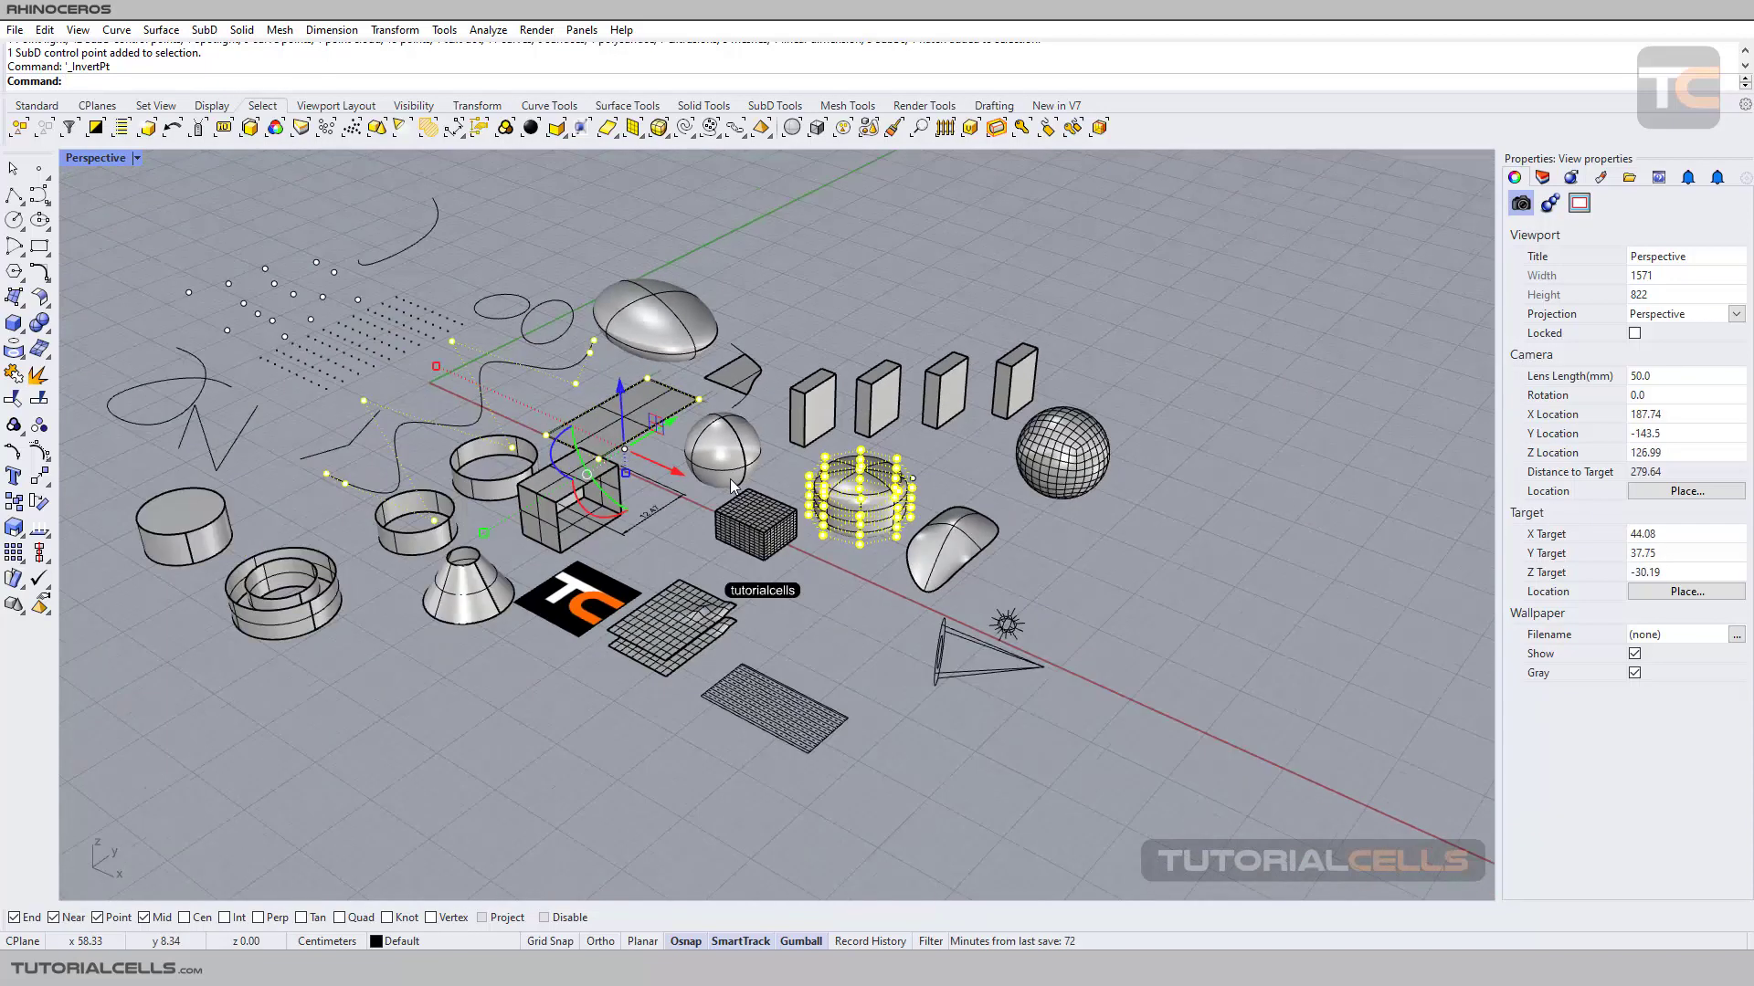
{"action": "scroll", "coordinate": [729, 476], "scroll_direction": "up", "scroll_amount": 1}
{"action": "scroll", "coordinate": [726, 439], "scroll_direction": "up", "scroll_amount": 1}
{"action": "scroll", "coordinate": [712, 415], "scroll_direction": "up", "scroll_amount": 1}
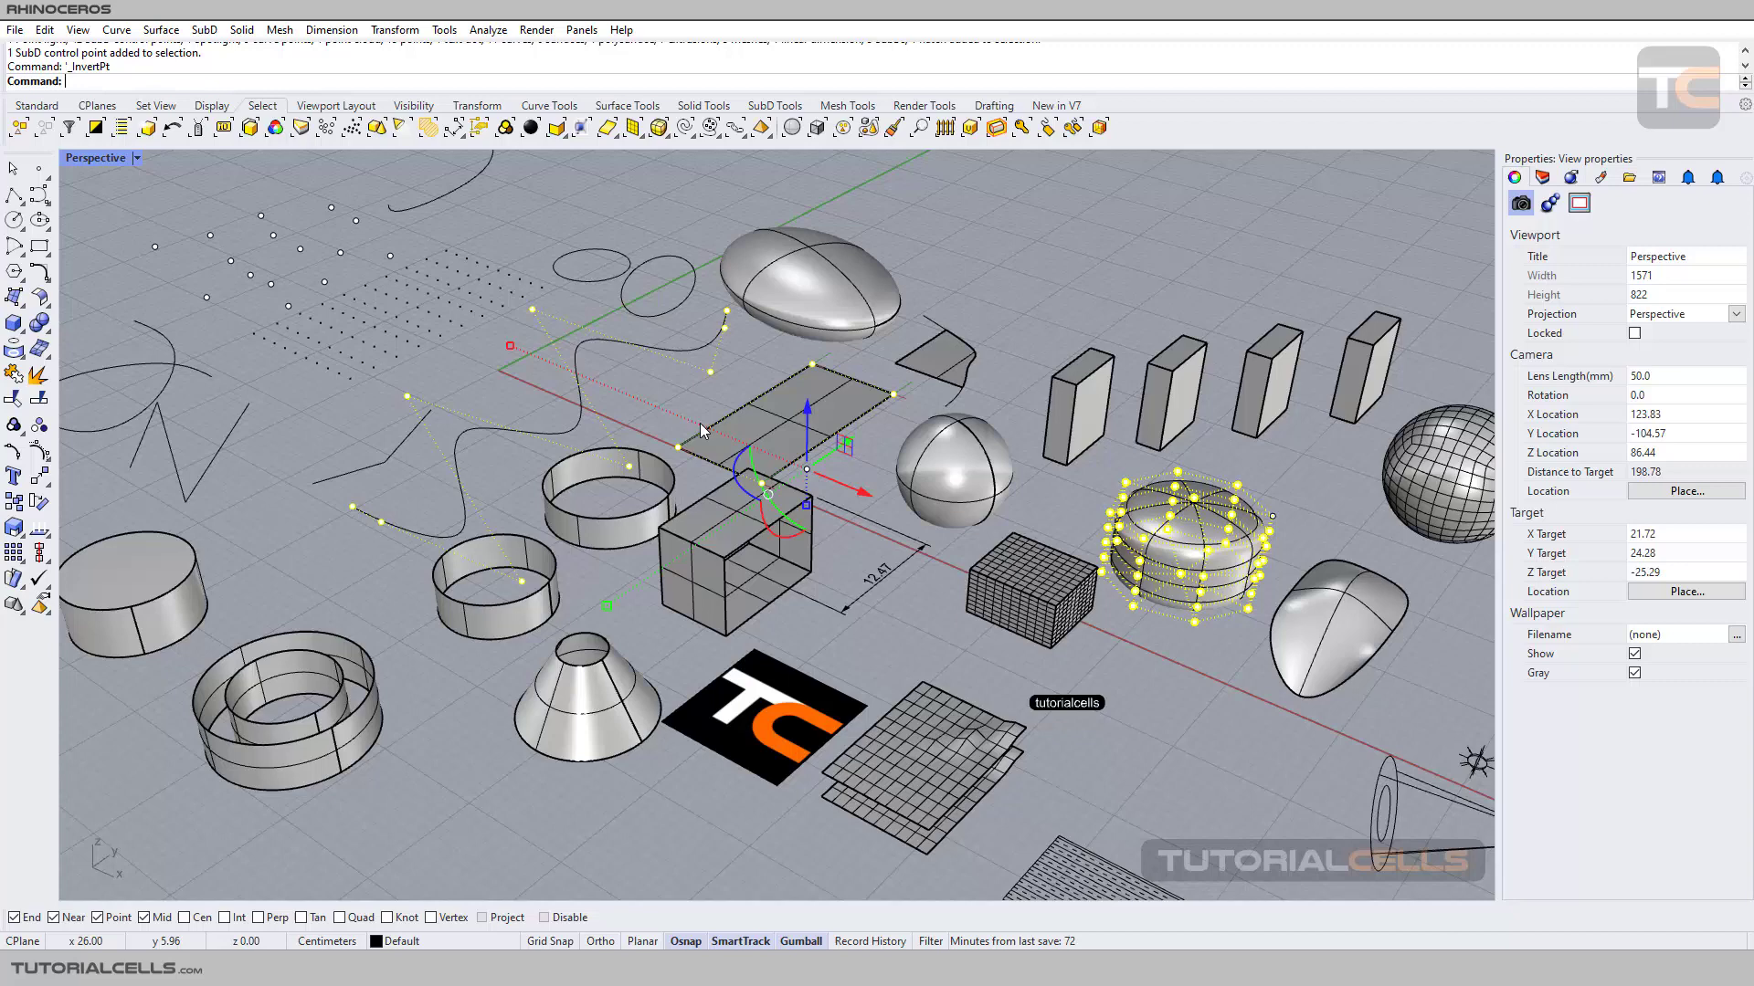
{"action": "left_click", "coordinate": [202, 201]}
{"action": "scroll", "coordinate": [203, 202], "scroll_direction": "down", "scroll_amount": 3}
{"action": "right_click_drag", "start_coordinate": [365, 283], "coordinate": [562, 403], "text": "shift"}
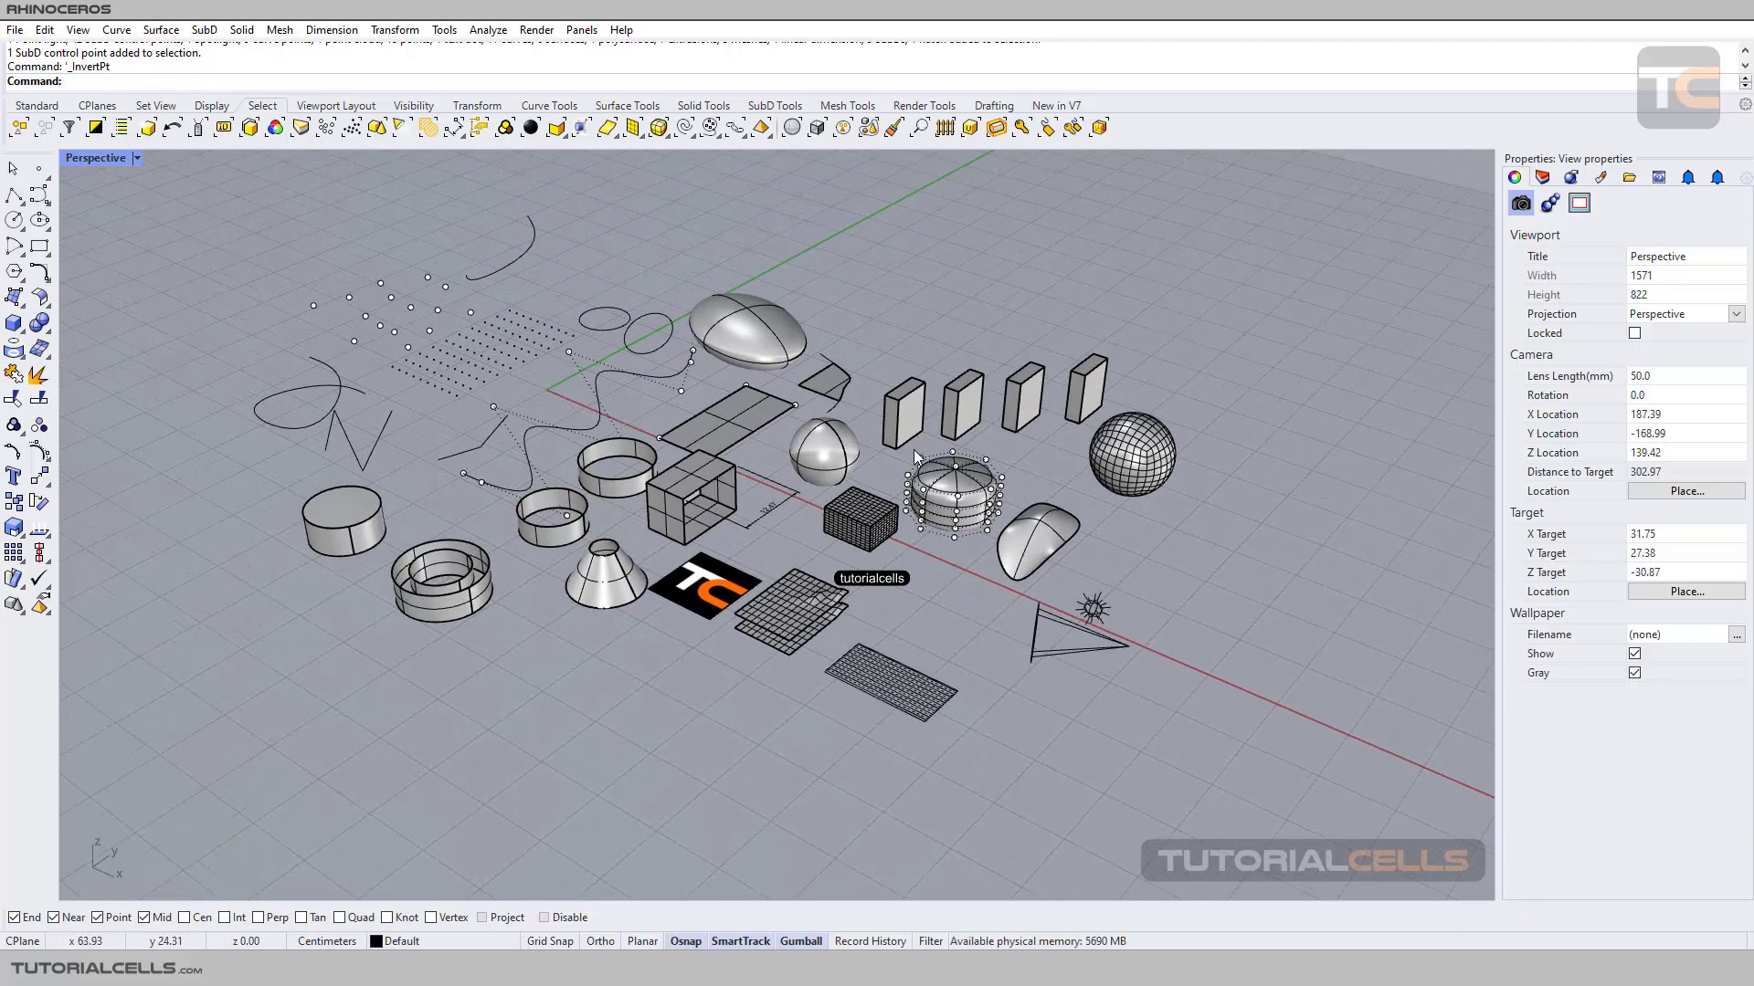
{"action": "scroll", "coordinate": [913, 454], "scroll_direction": "up", "scroll_amount": 2}
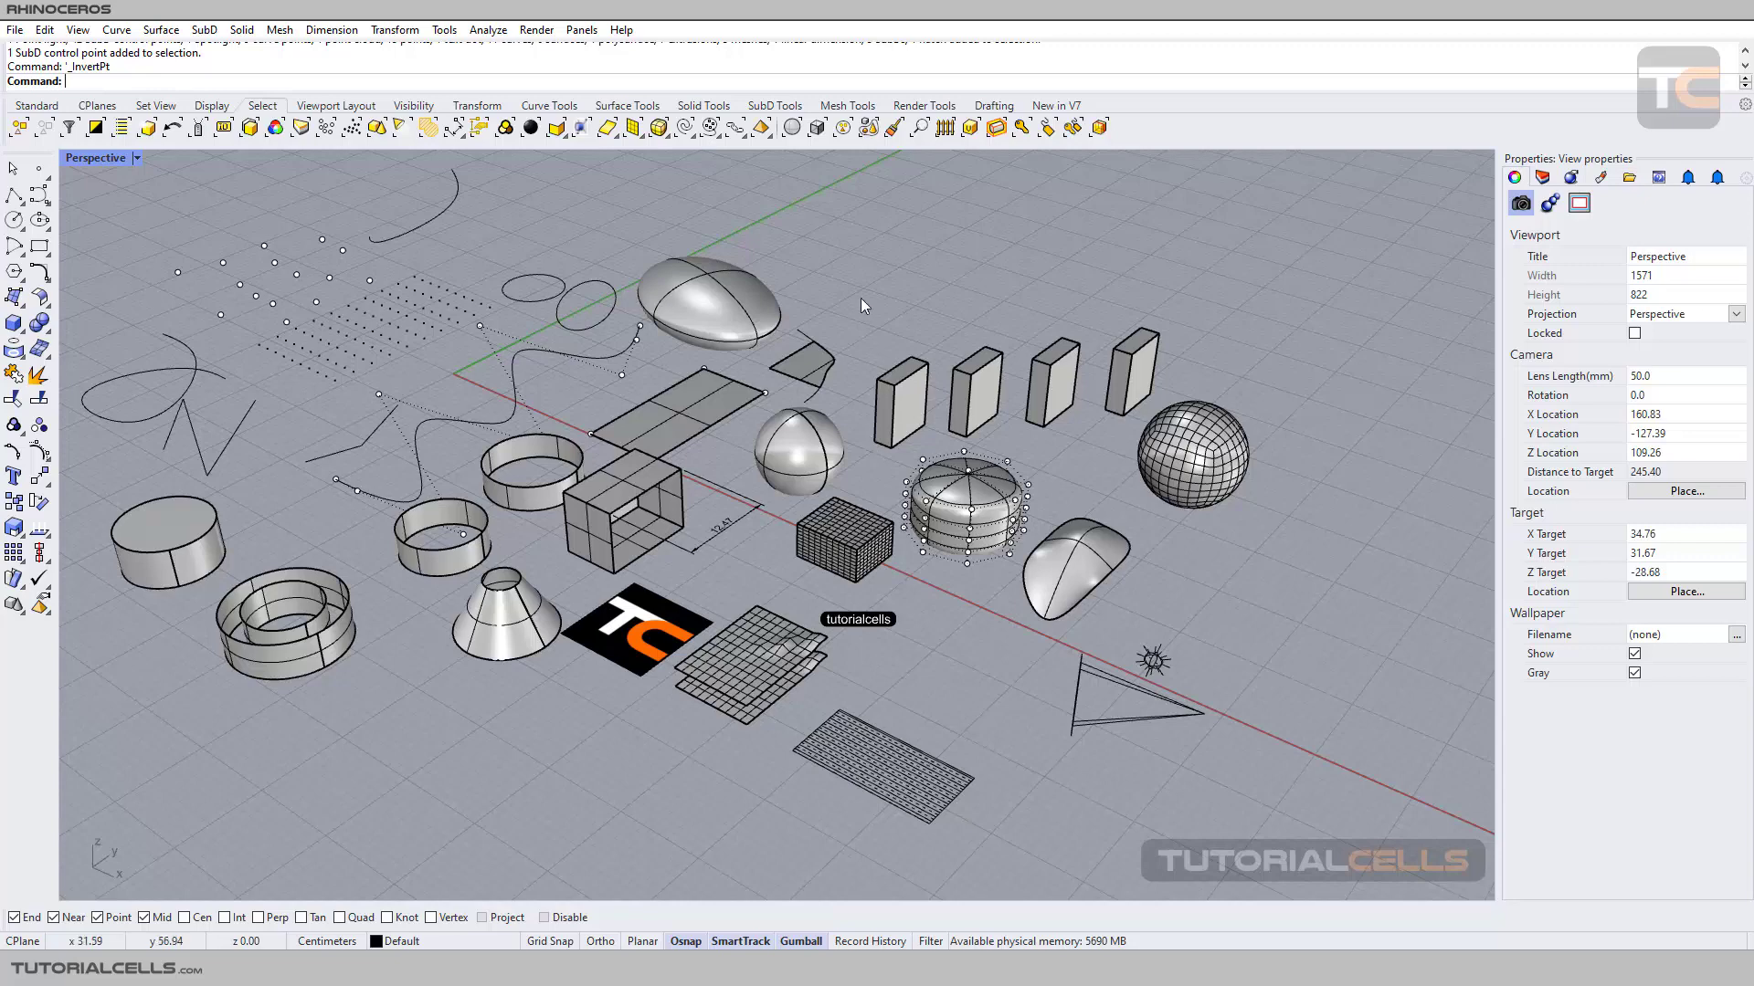
{"action": "right_click_drag", "start_coordinate": [858, 306], "coordinate": [905, 307], "text": "shift"}
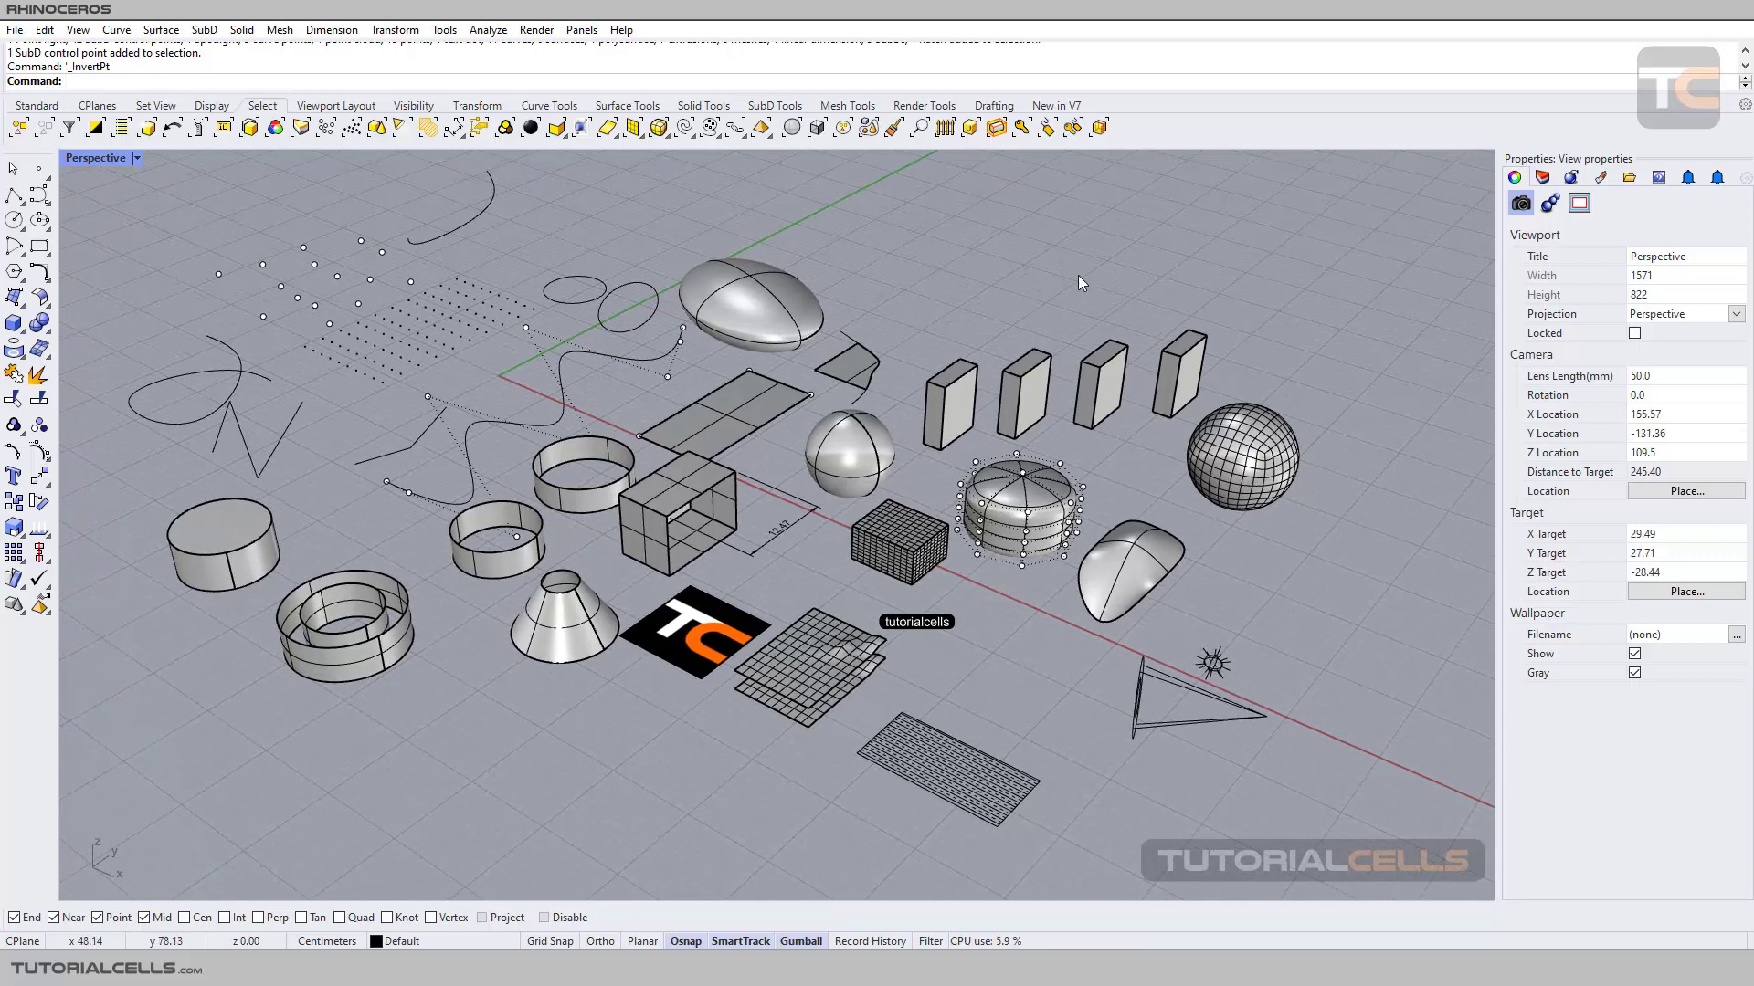